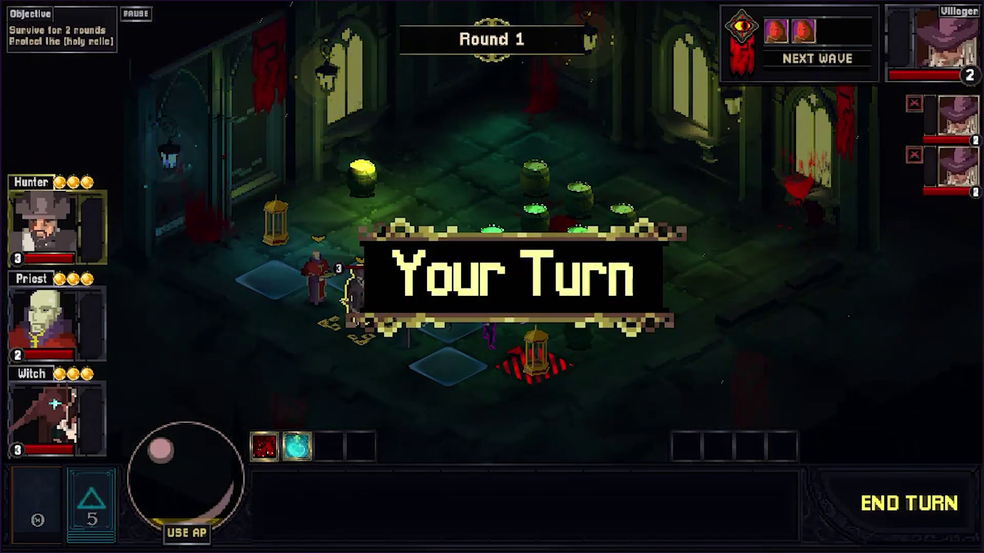
- Move the Priest one tile, throw Holy Water near the villagers, then axe a villager
key(Return)
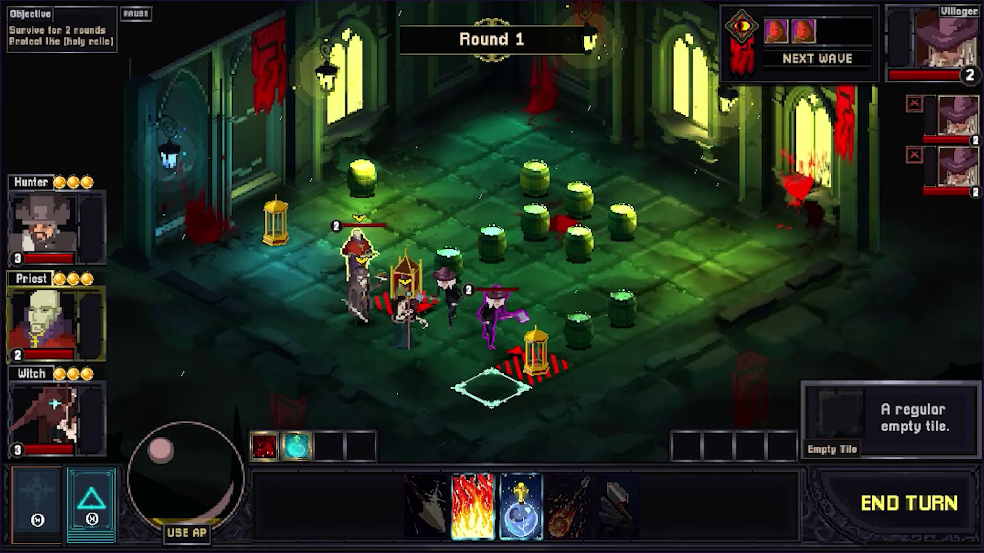
key(3)
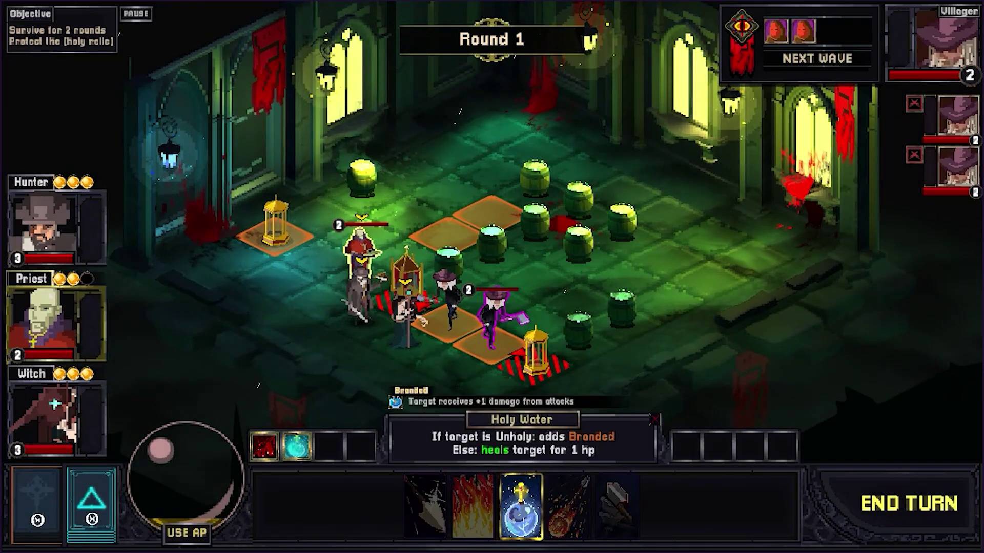
key(Left)
key(Return)
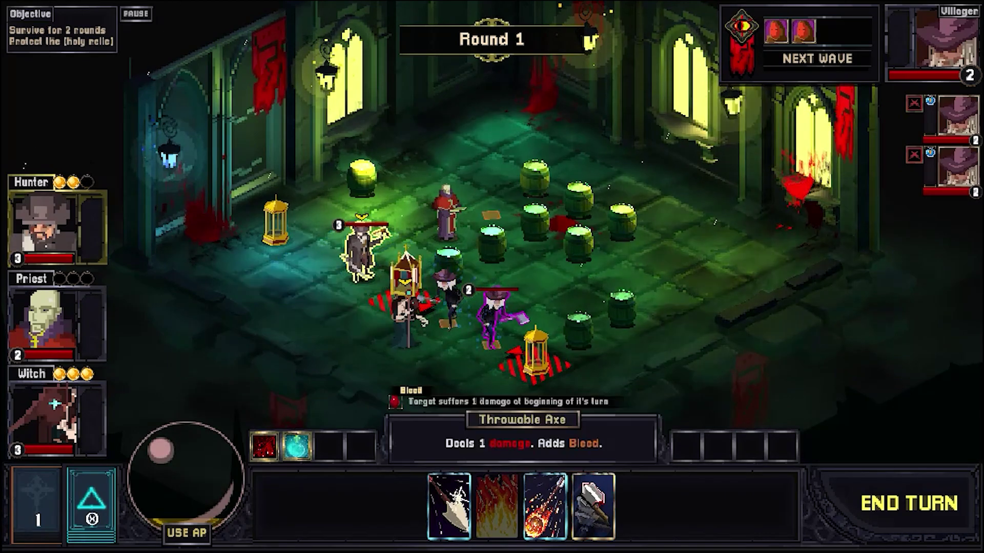
key(Return)
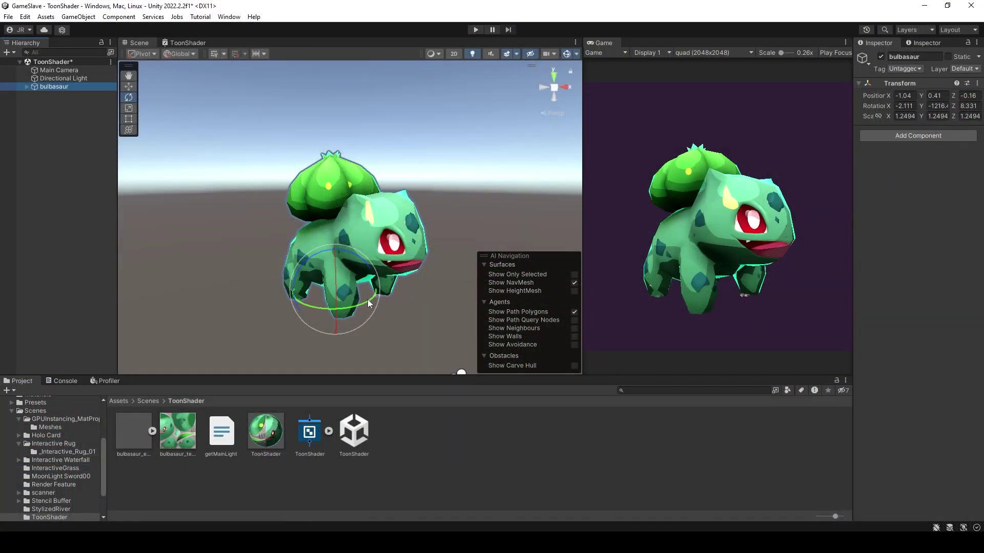
- Rotate the Bulbasaur model around its Y axis to about -1235
mouse_move(367, 299)
mouse_down()
mouse_move(255, 312)
mouse_move(39, 308)
mouse_move(423, 290)
mouse_up()
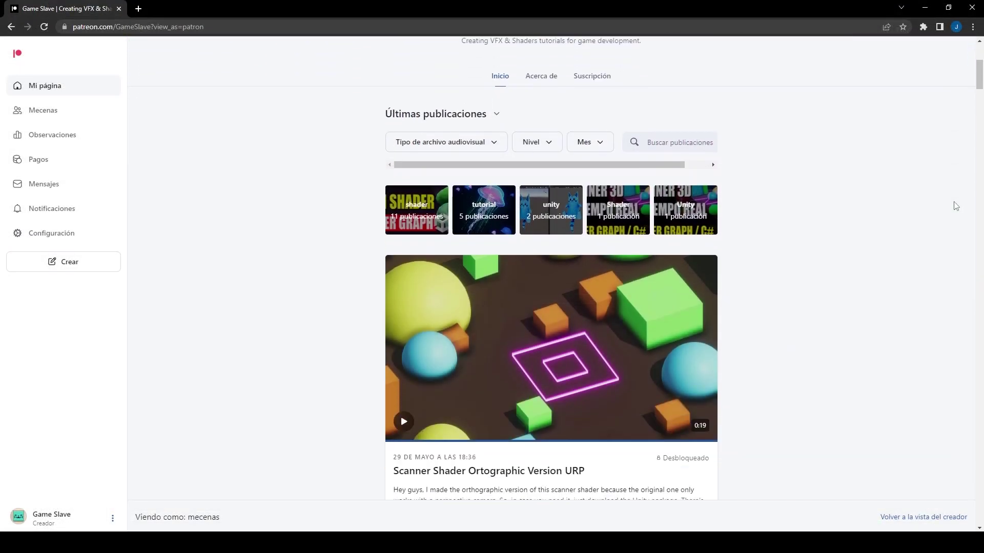
- Scroll the Patreon feed down to the ADVANCE TOON SHADER - RESOURCES post
scroll(956, 206, down, 2)
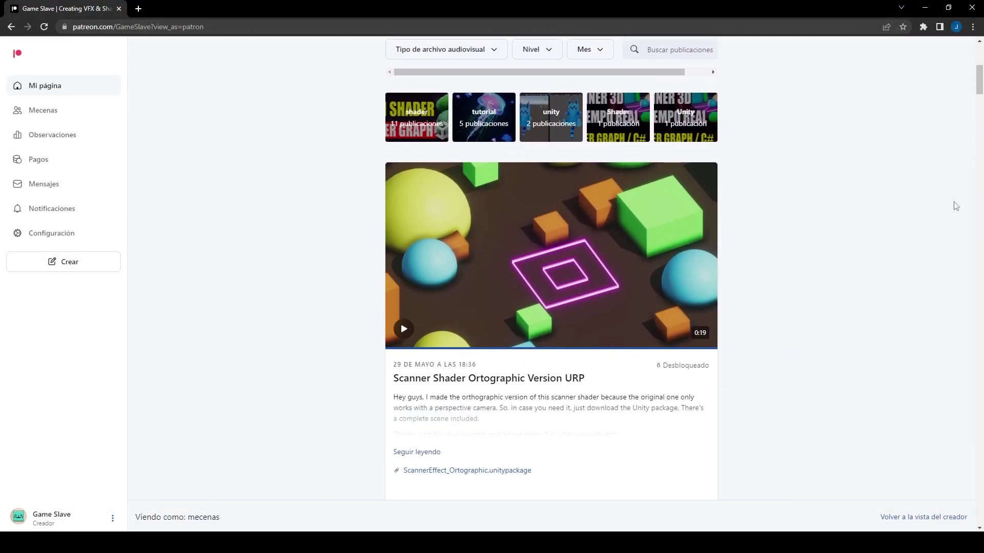
scroll(953, 205, down, 3)
scroll(952, 203, down, 3)
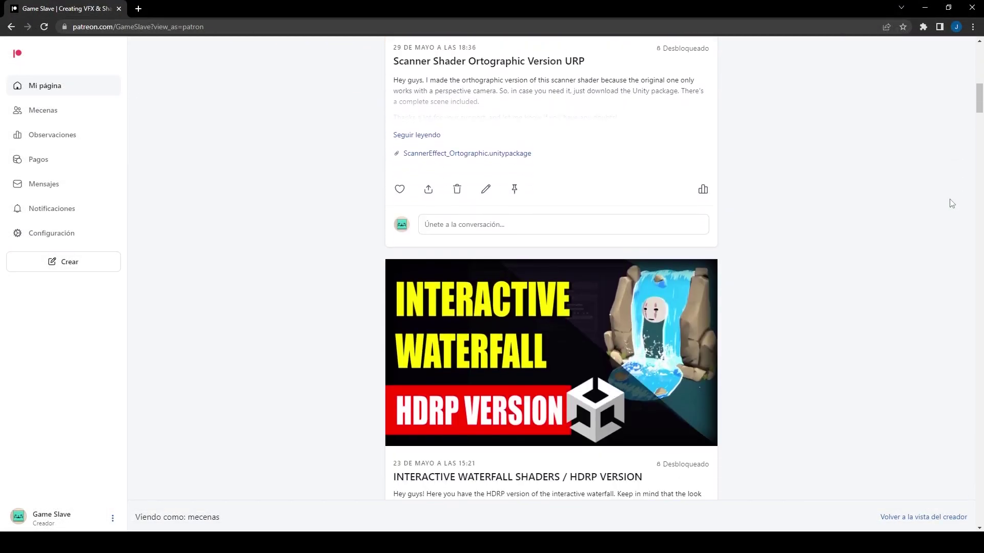
scroll(952, 203, down, 2)
scroll(952, 204, down, 1)
scroll(951, 204, down, 1)
scroll(951, 203, down, 2)
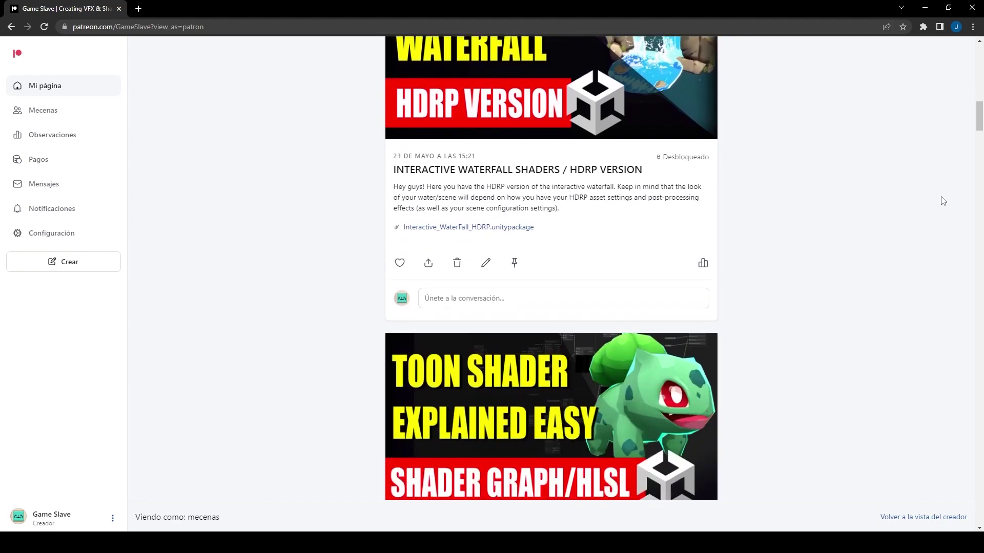
scroll(944, 200, down, 3)
scroll(939, 195, down, 3)
scroll(939, 195, down, 1)
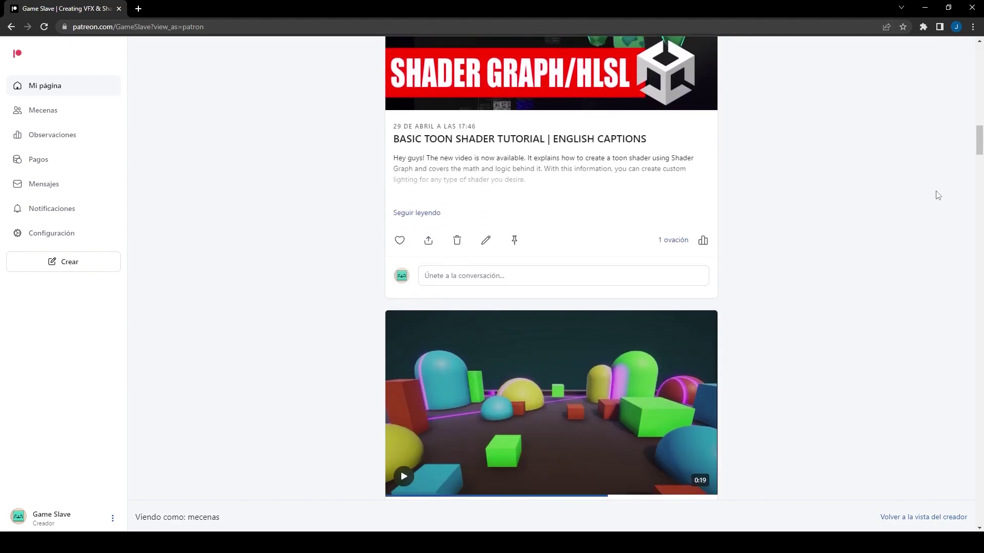
scroll(938, 195, down, 4)
scroll(938, 195, down, 1)
scroll(939, 196, down, 2)
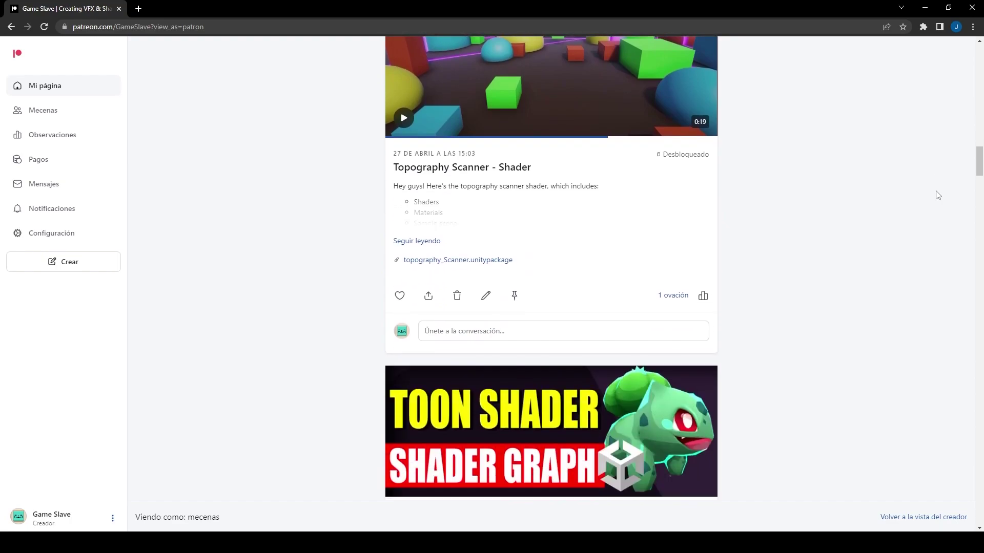
scroll(938, 196, down, 1)
scroll(938, 196, down, 1)
scroll(938, 195, down, 4)
scroll(938, 195, down, 4)
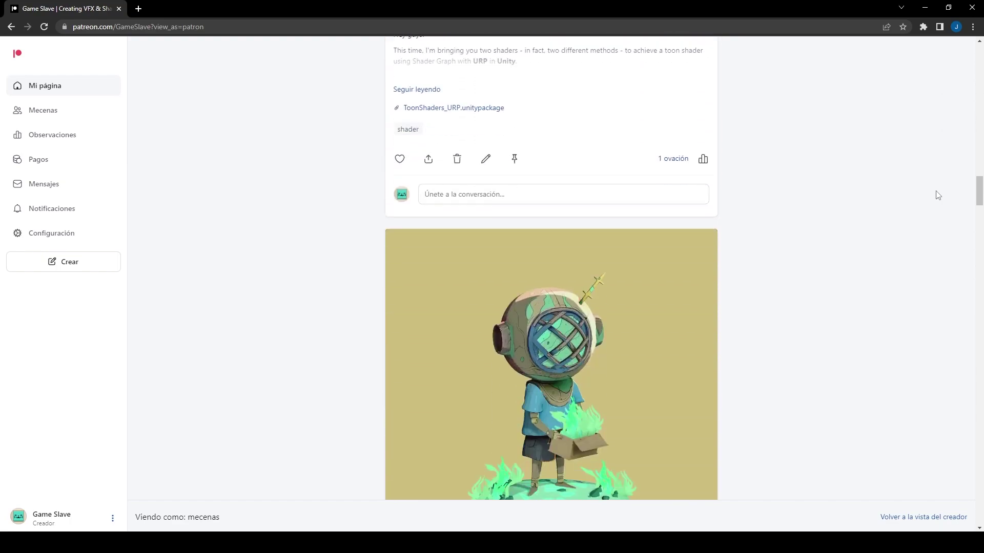
scroll(938, 195, down, 3)
scroll(938, 195, down, 4)
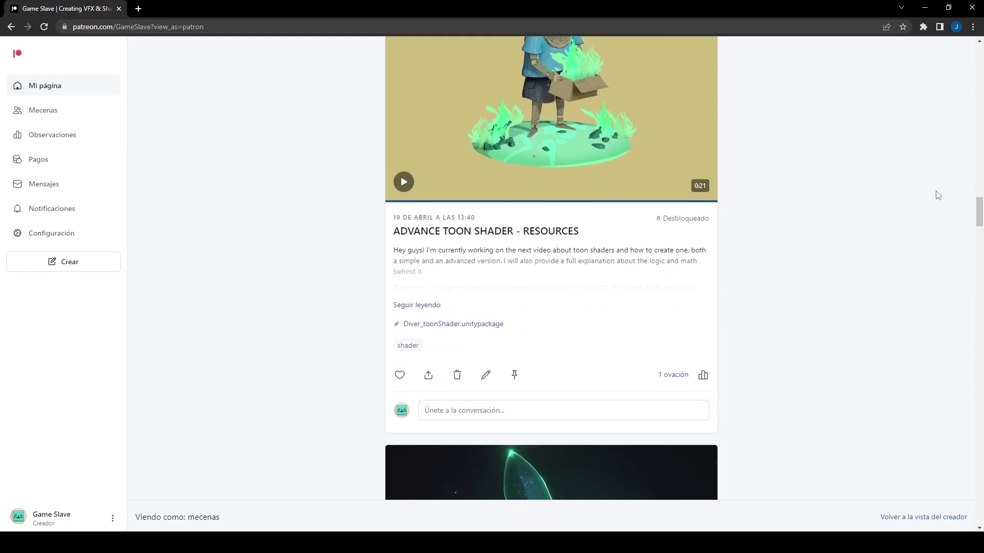
scroll(938, 195, down, 2)
scroll(938, 195, down, 2)
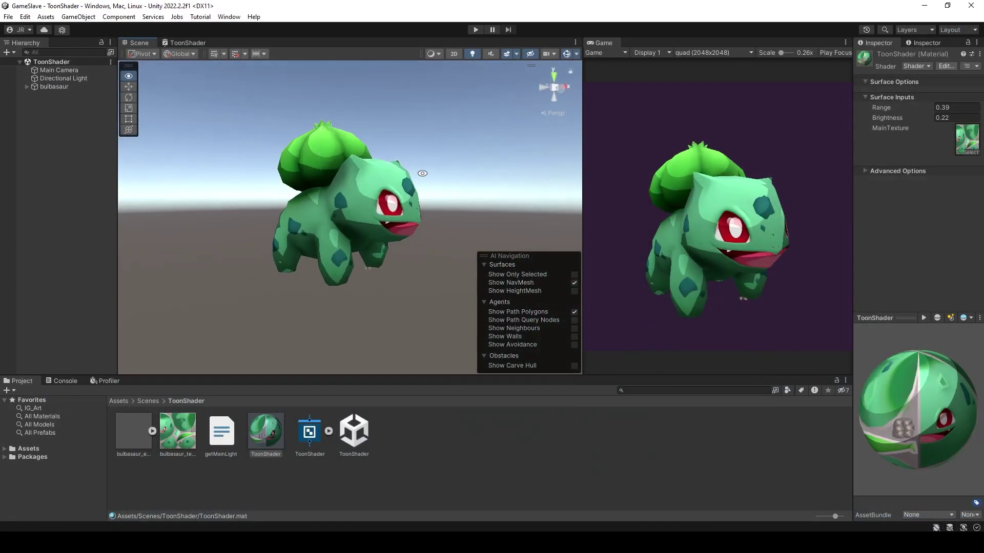
- View Bulbasaur from above and lower the toon material's Range toward 0.3
alt+drag(422, 173, 423, 231)
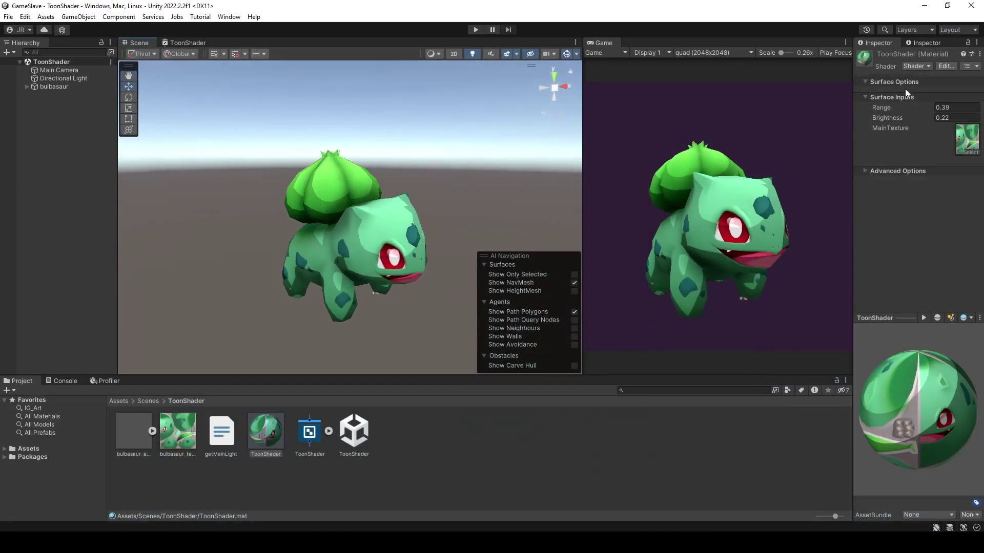
drag(886, 105, 895, 121)
- Add a View Direction node at the upper left, above the MAIN TOON FUNCTION group
click(337, 258)
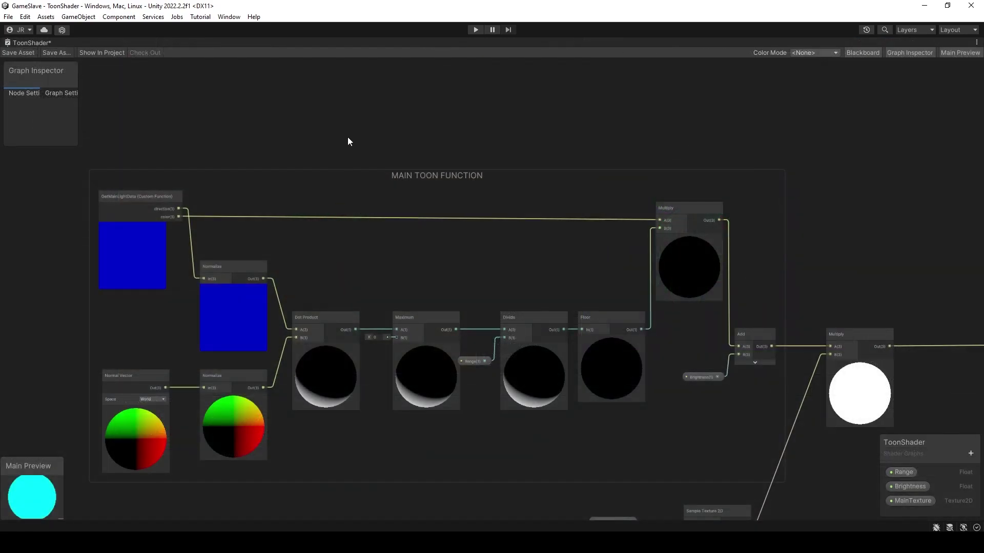
middle_drag(348, 141, 363, 348)
scroll(358, 303, up, 3)
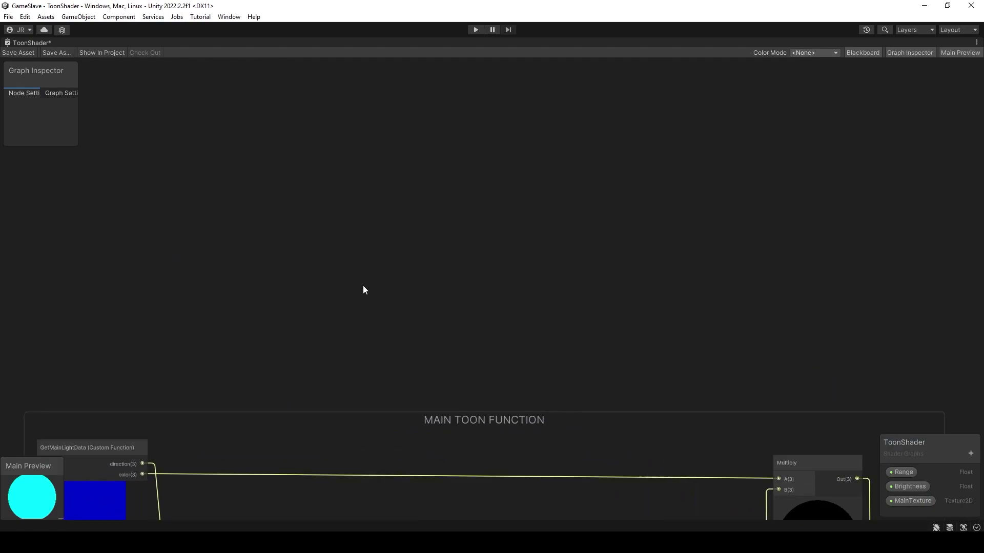
key(space)
text(vie)
key(Up)
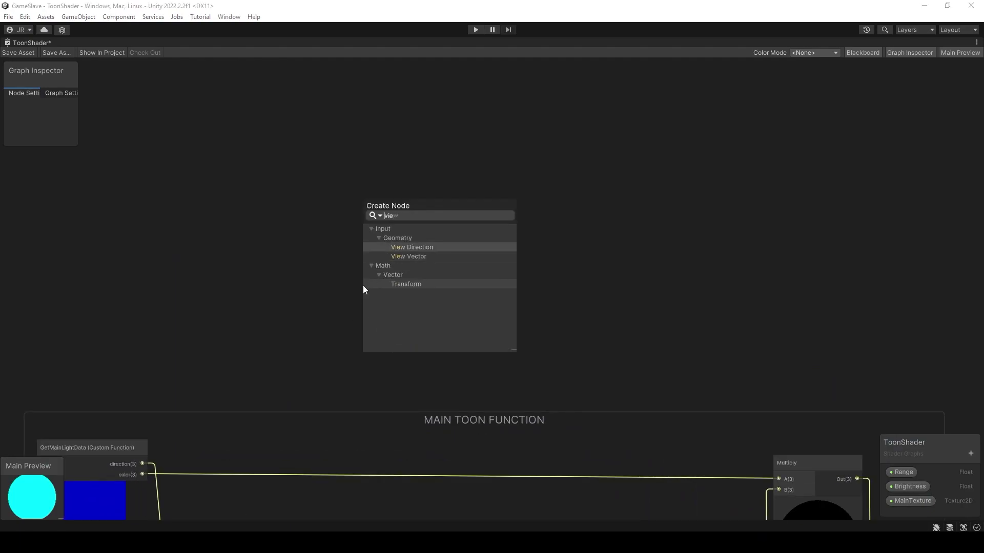
key(Return)
drag(395, 301, 195, 117)
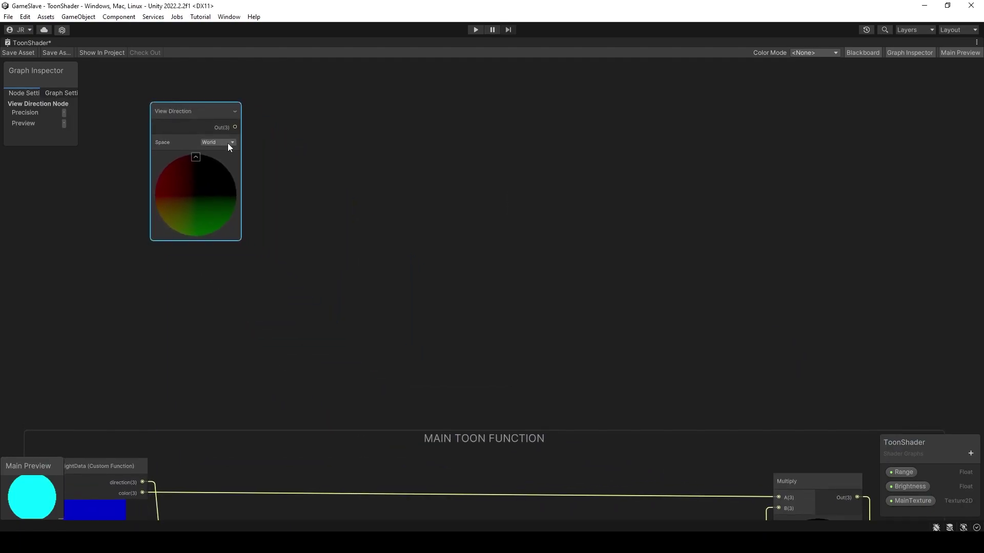
middle_drag(229, 143, 289, 185)
click(490, 197)
- Add a Normal Vector node below the View Direction node
key(space)
text(normal)
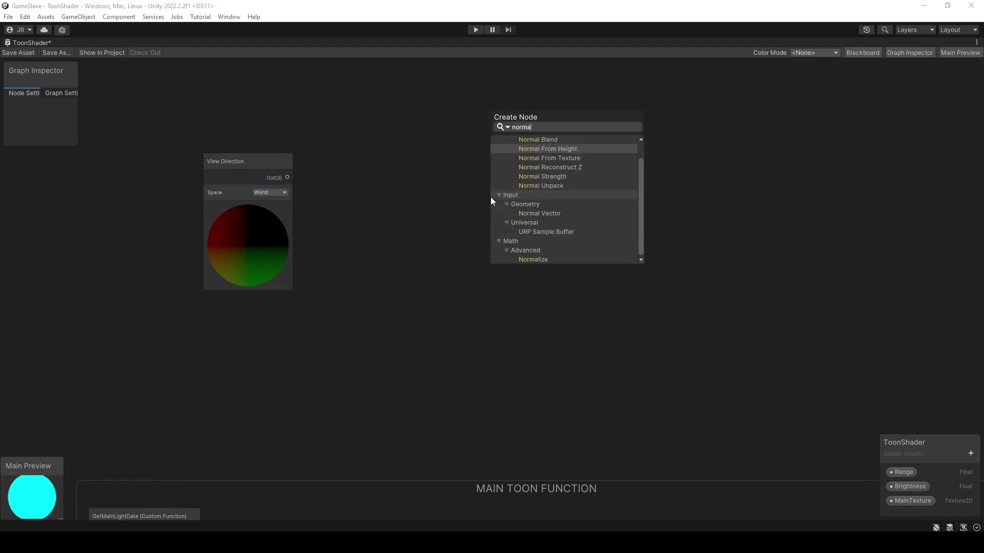
key(Down)
key(Down)
key(Down)
key(Down)
key(Down)
key(Down)
key(Down)
key(Return)
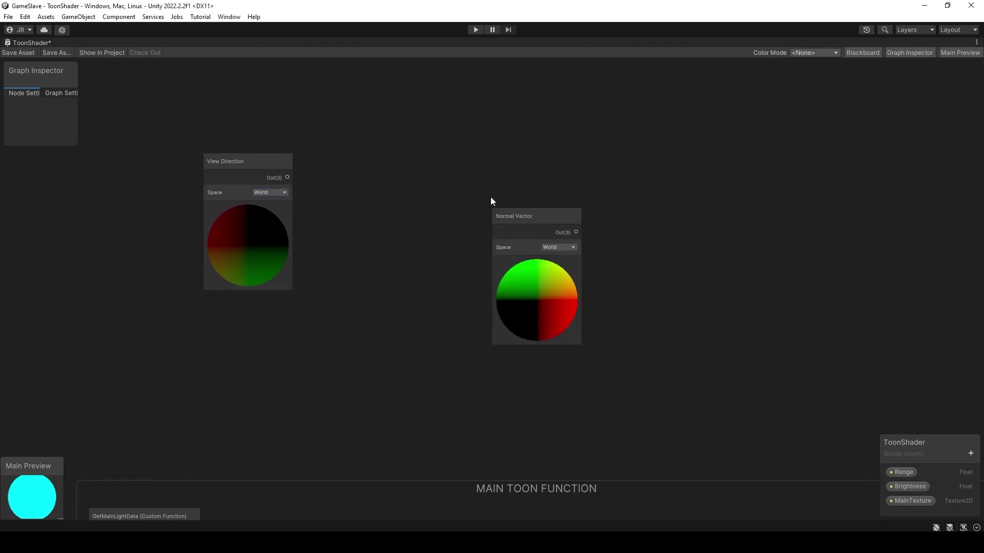
drag(520, 217, 234, 323)
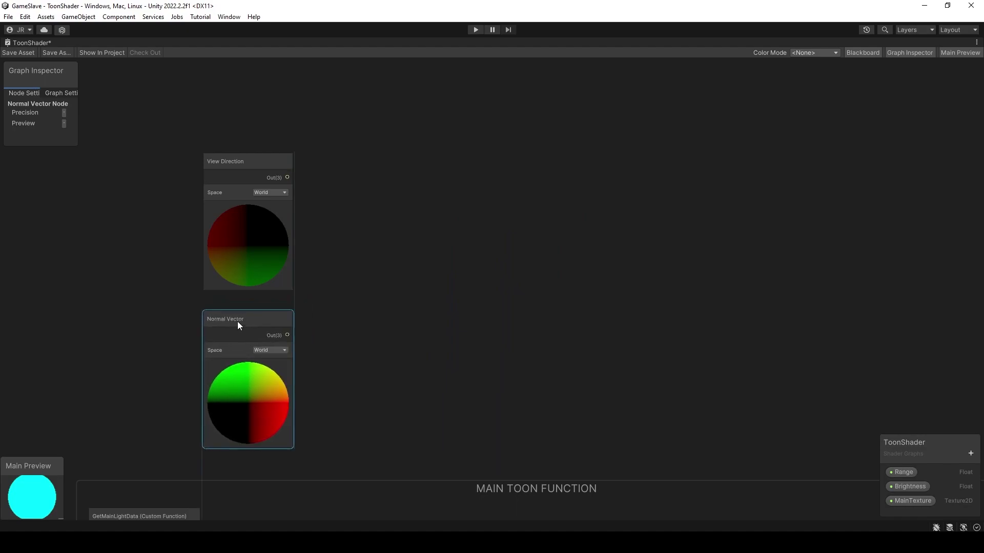
click(372, 294)
- Create a Dot Product node fed by View Direction into A and Normal Vector into B
key(space)
text(dot)
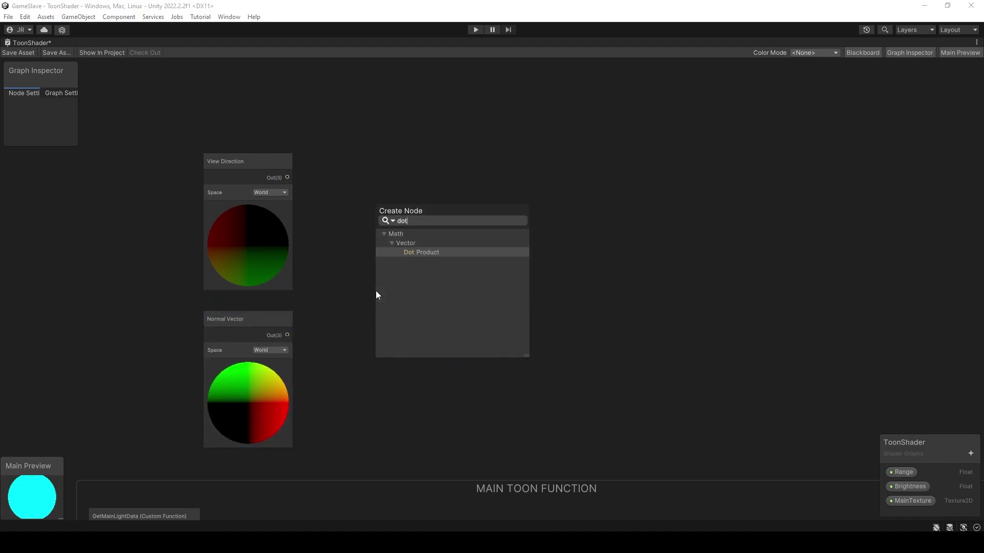
key(Return)
middle_drag(376, 295, 409, 273)
click(426, 248)
drag(426, 248, 425, 229)
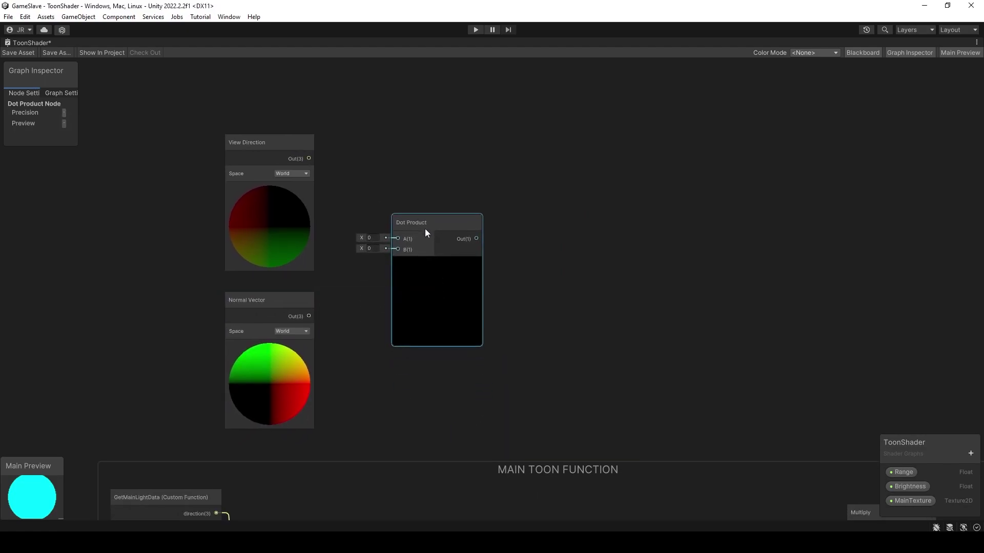
drag(310, 159, 397, 238)
drag(309, 316, 431, 233)
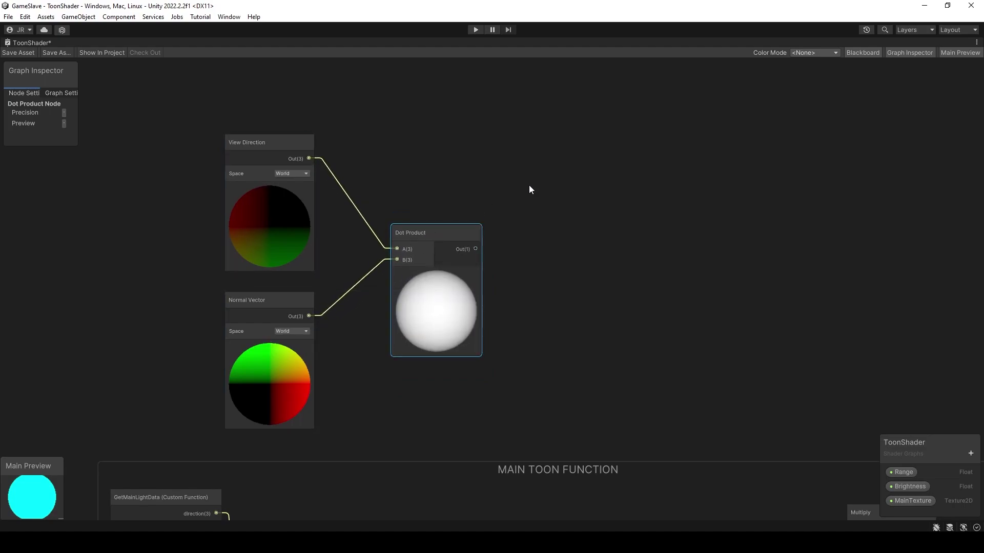
middle_drag(529, 195, 517, 197)
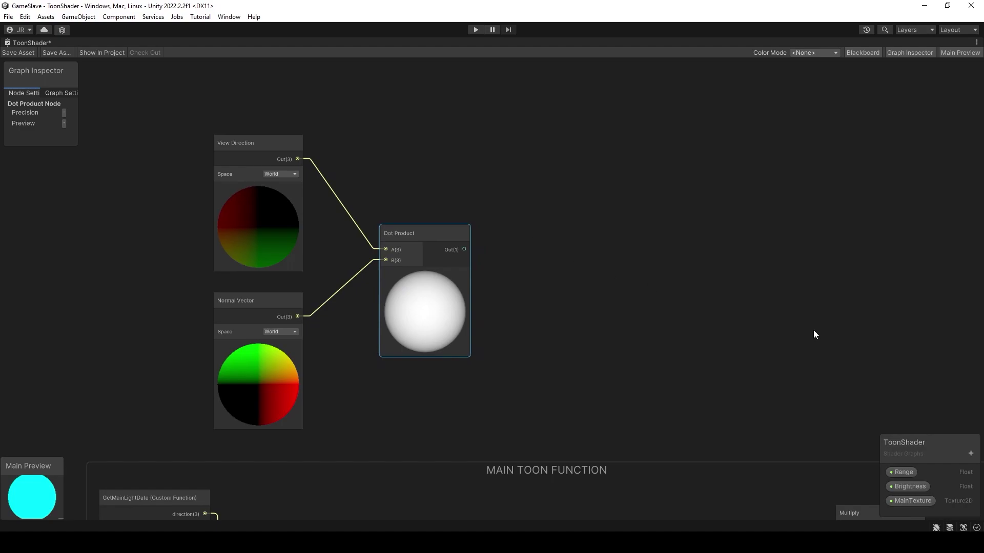
drag(938, 444, 937, 78)
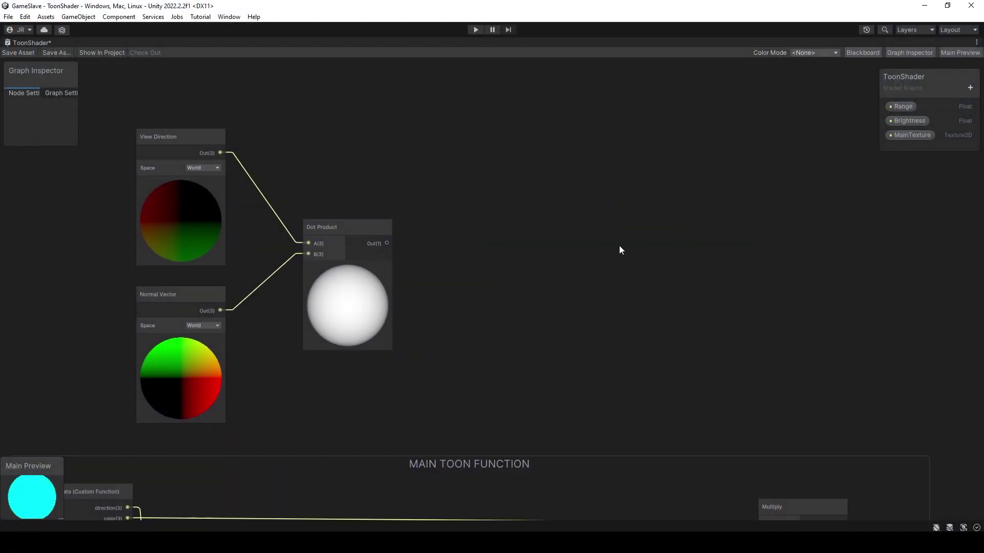
- Add a Subtract node right of Dot Product, feeding Dot Product into B with A at 1
key(space)
text(subtract)
key(Return)
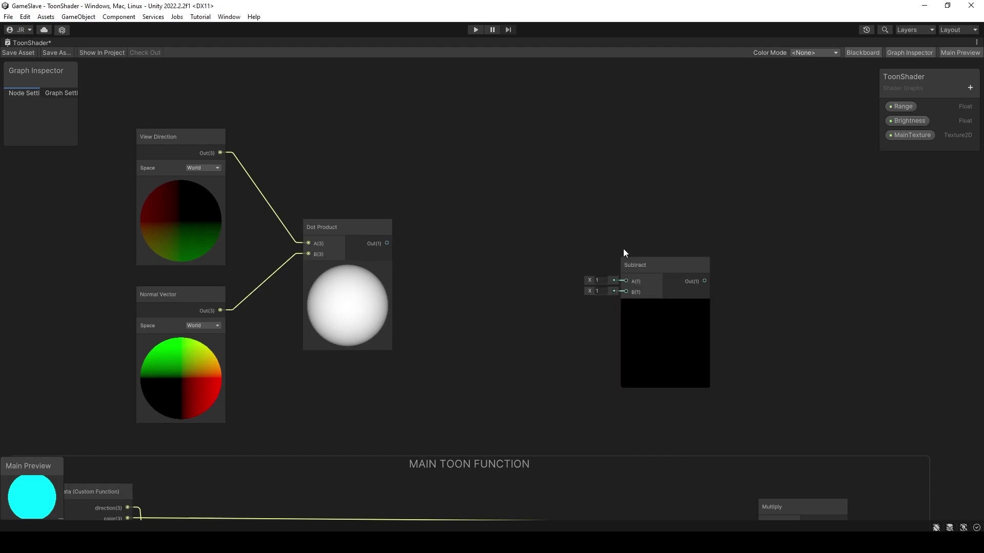
mouse_move(644, 266)
mouse_down()
mouse_move(563, 239)
mouse_move(475, 231)
mouse_up()
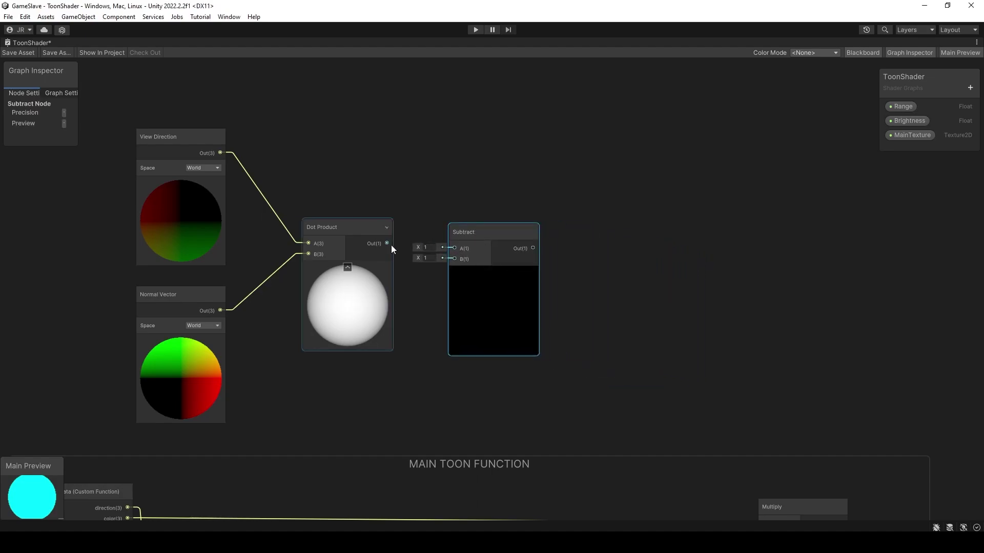
drag(387, 244, 451, 259)
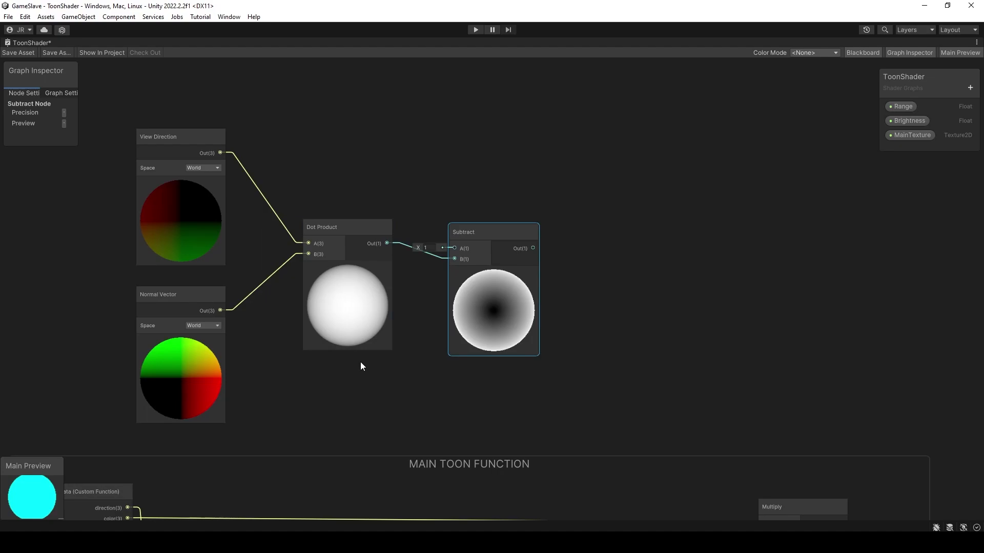
drag(508, 234, 511, 222)
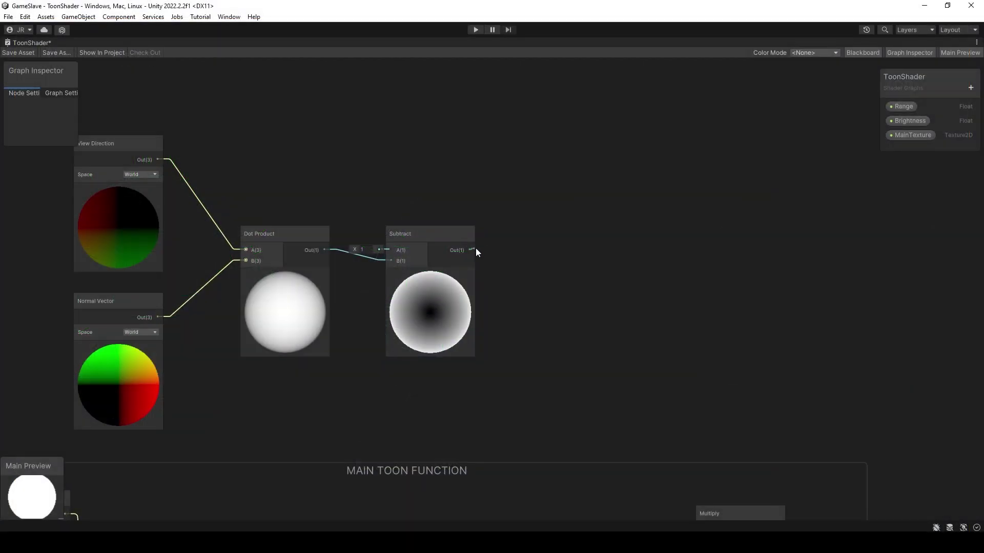
- Add a Smoothstep node fed by the Subtract result
drag(470, 250, 527, 208)
text(smoothstep)
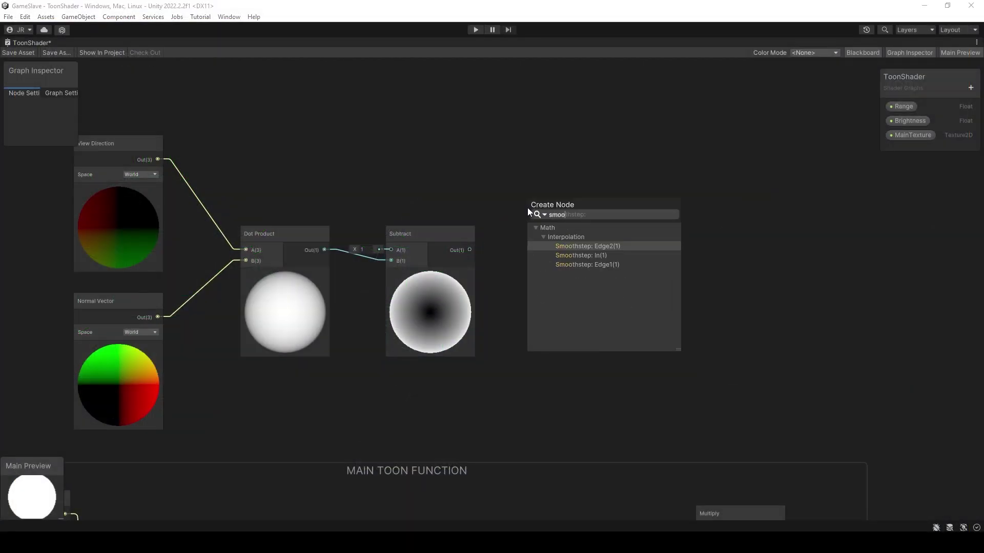
key(Return)
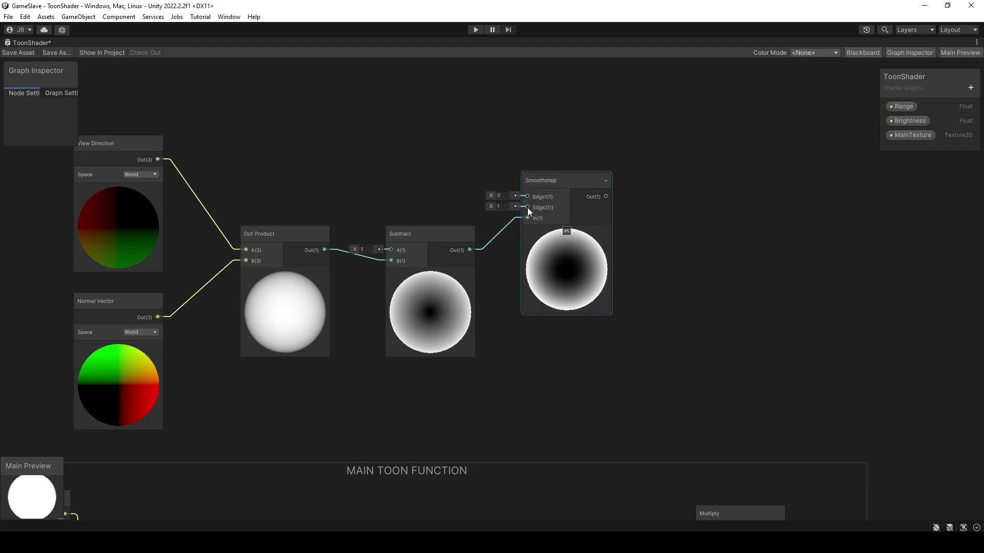
drag(567, 179, 586, 210)
drag(56, 83, 703, 83)
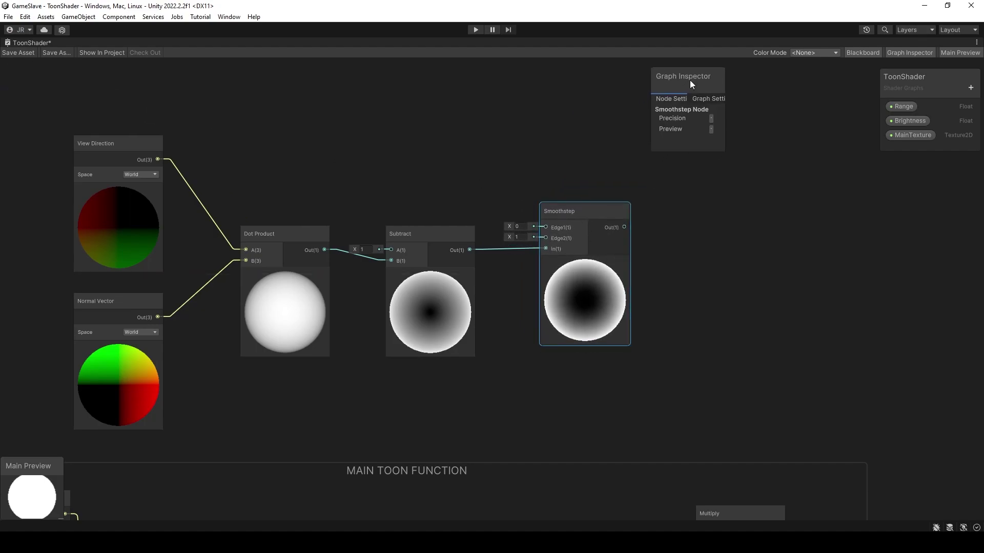
drag(725, 144, 810, 212)
drag(927, 100, 869, 94)
drag(922, 146, 971, 214)
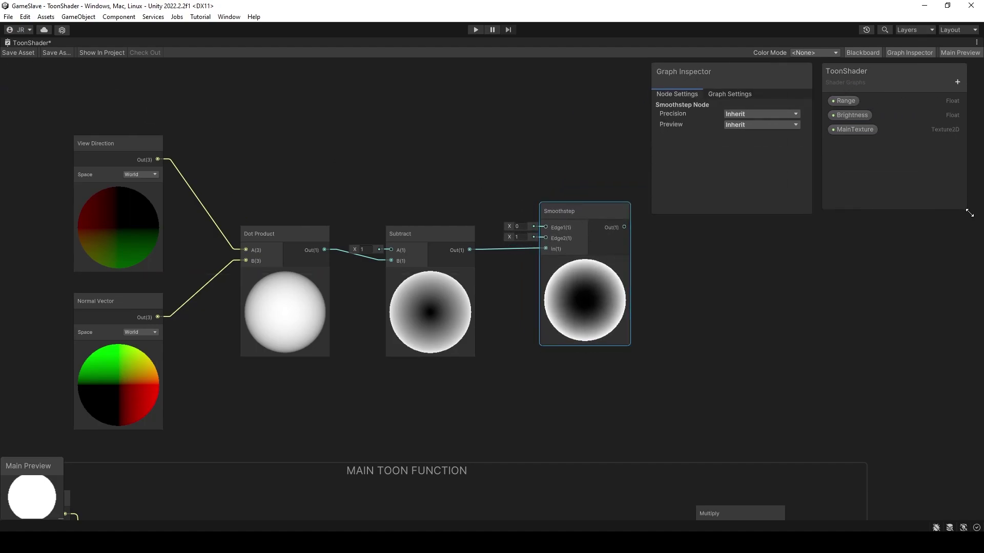
- Create a RimAmount Float property and connect it to both Smoothstep edge inputs
click(964, 82)
click(923, 100)
text(RimAmount)
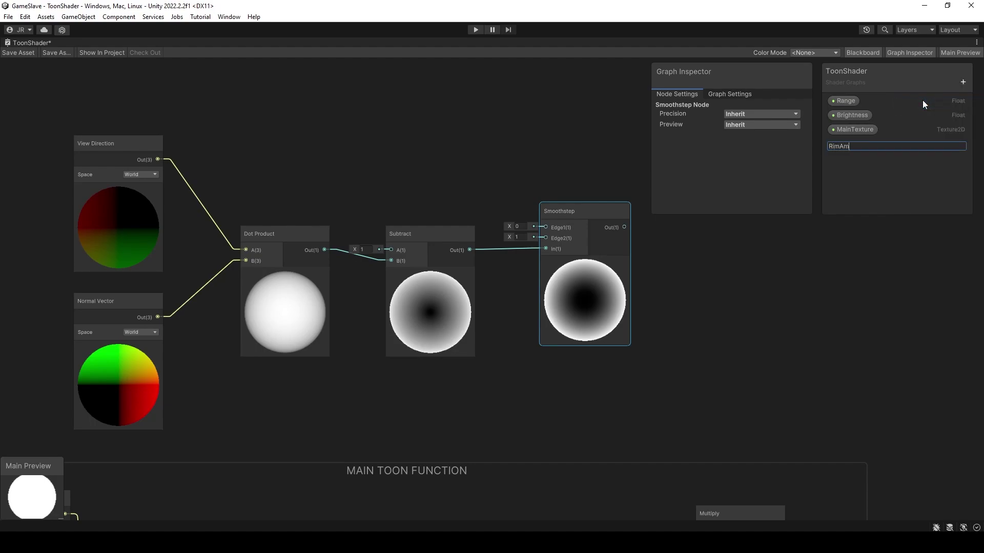
key(Return)
mouse_move(856, 141)
mouse_down()
mouse_move(479, 161)
mouse_move(546, 227)
mouse_up()
drag(506, 162, 543, 240)
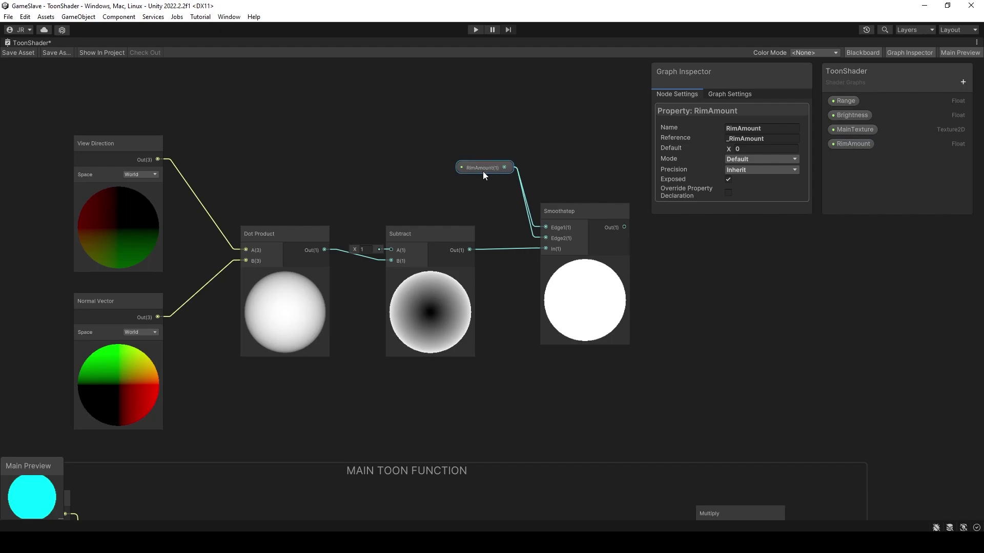
drag(483, 163, 479, 203)
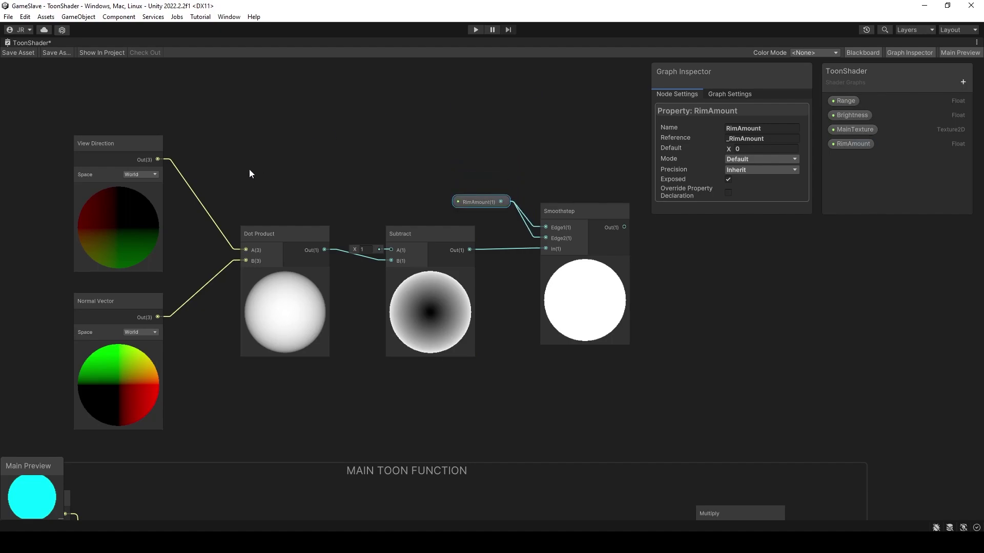
click(687, 293)
- Create a RimColor Color property and multiply the Smoothstep result by it
click(962, 82)
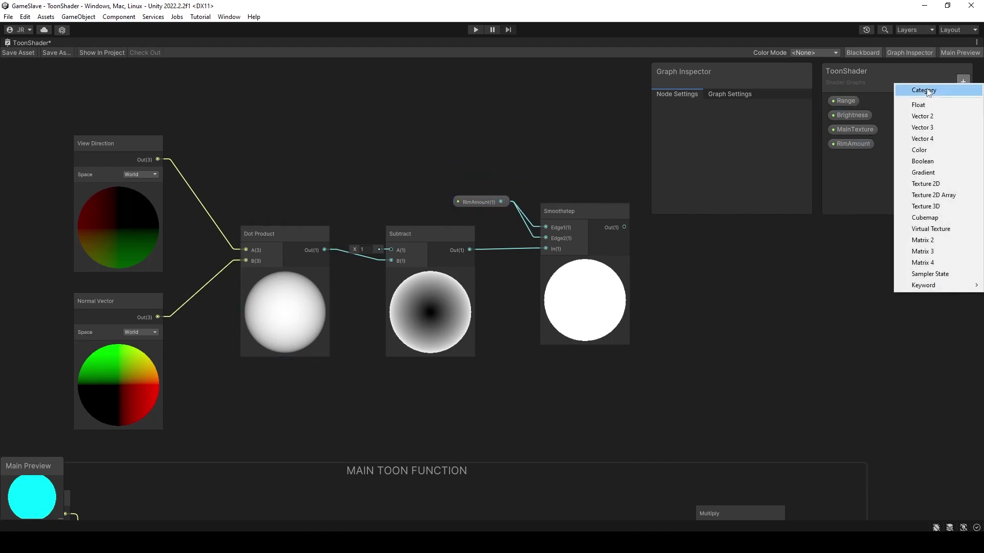
click(912, 151)
text(RimColor)
key(Return)
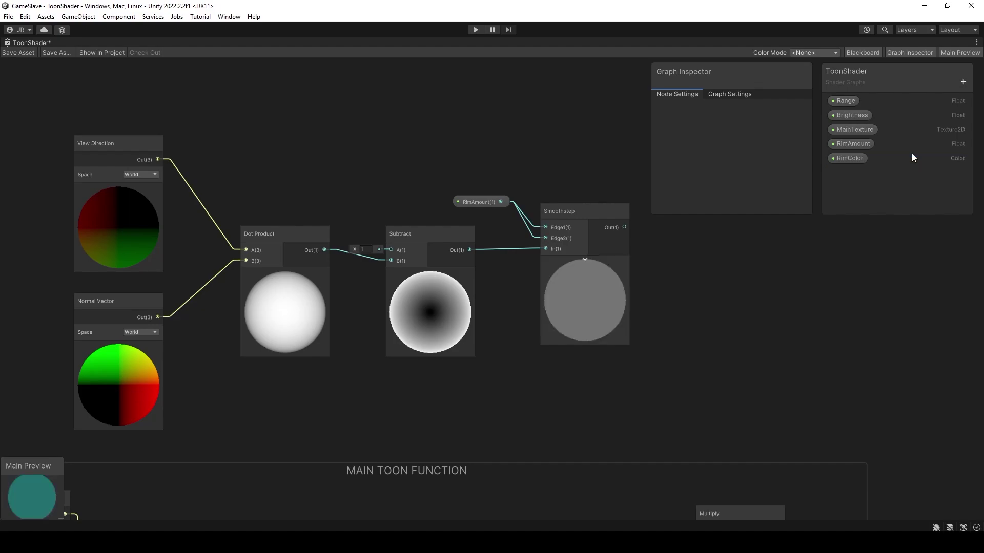
drag(861, 158, 623, 392)
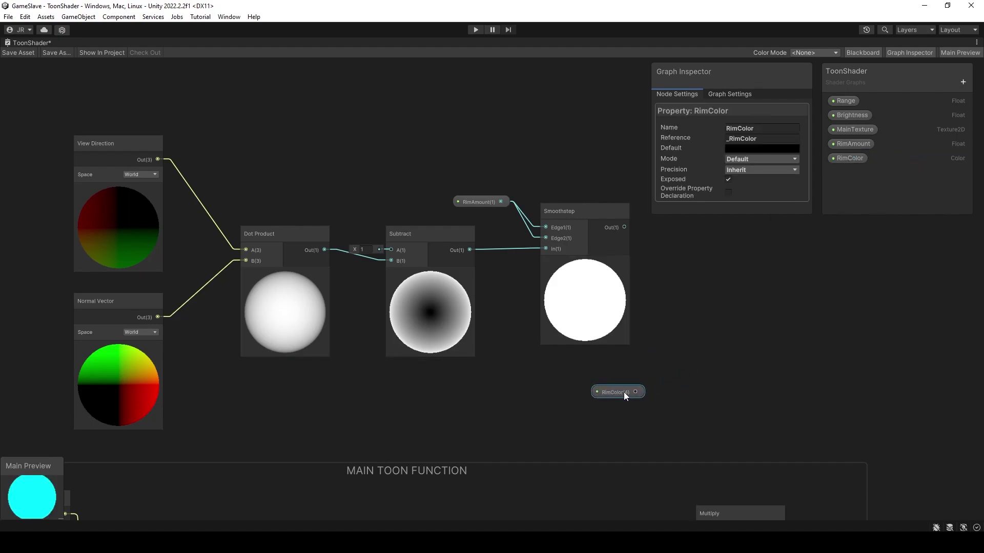
key(space)
text(multiply)
key(Return)
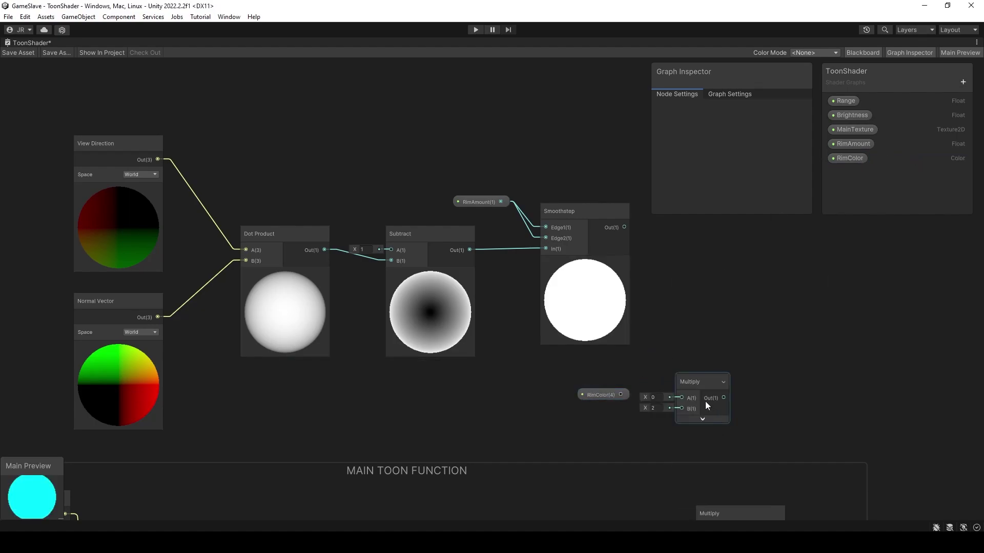
drag(706, 405, 740, 327)
drag(624, 227, 716, 320)
mouse_move(621, 394)
mouse_down()
mouse_move(709, 339)
mouse_move(661, 359)
mouse_up()
- Add the tinted rim to the main toon result and send the sum to Base Color
scroll(693, 255, down, 3)
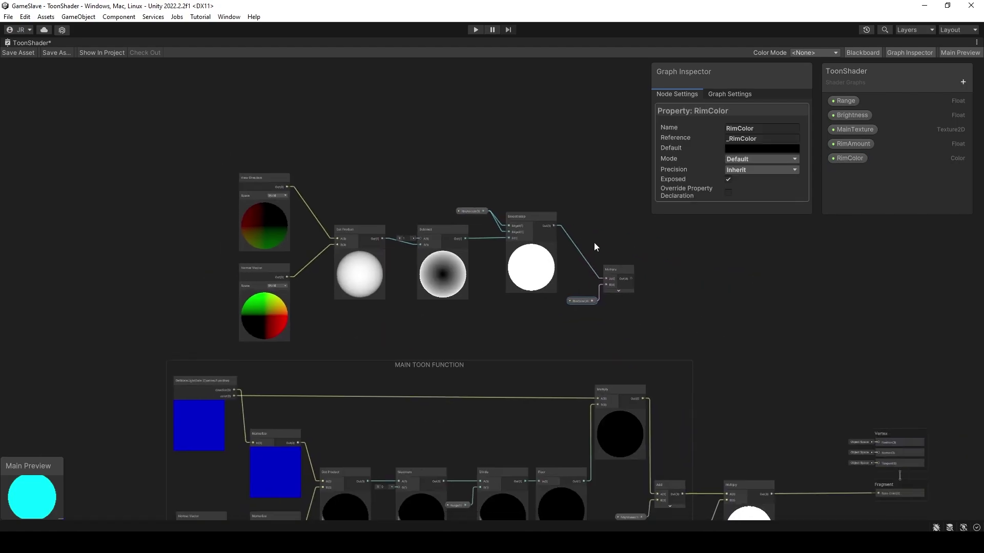
middle_drag(594, 247, 455, 214)
scroll(454, 213, up, 1)
click(596, 291)
scroll(594, 287, up, 1)
key(space)
text(a)
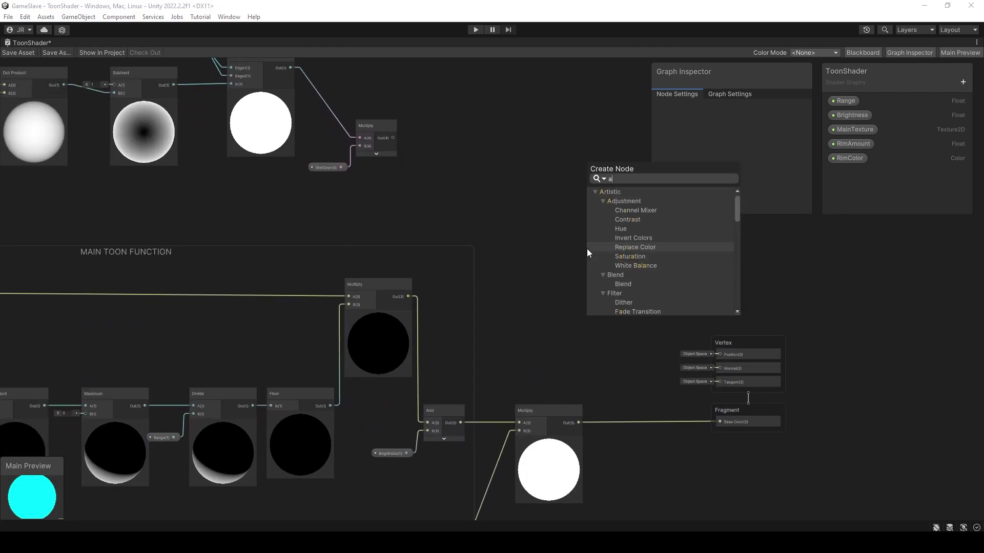
text(dd)
key(Return)
scroll(603, 336, up, 1)
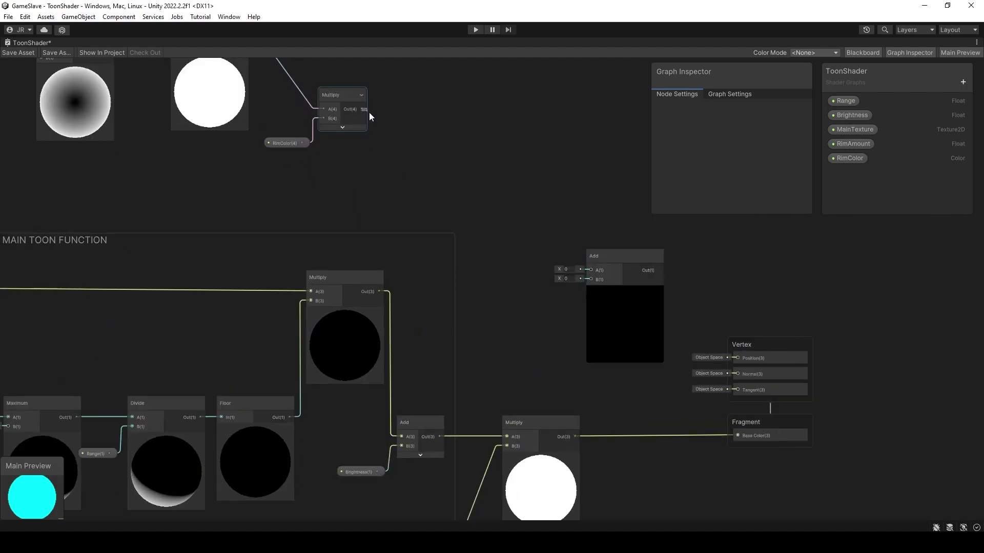
mouse_move(360, 109)
mouse_down()
mouse_move(590, 279)
mouse_move(634, 282)
mouse_up()
mouse_move(732, 439)
mouse_down()
mouse_move(607, 302)
mouse_move(628, 363)
mouse_up()
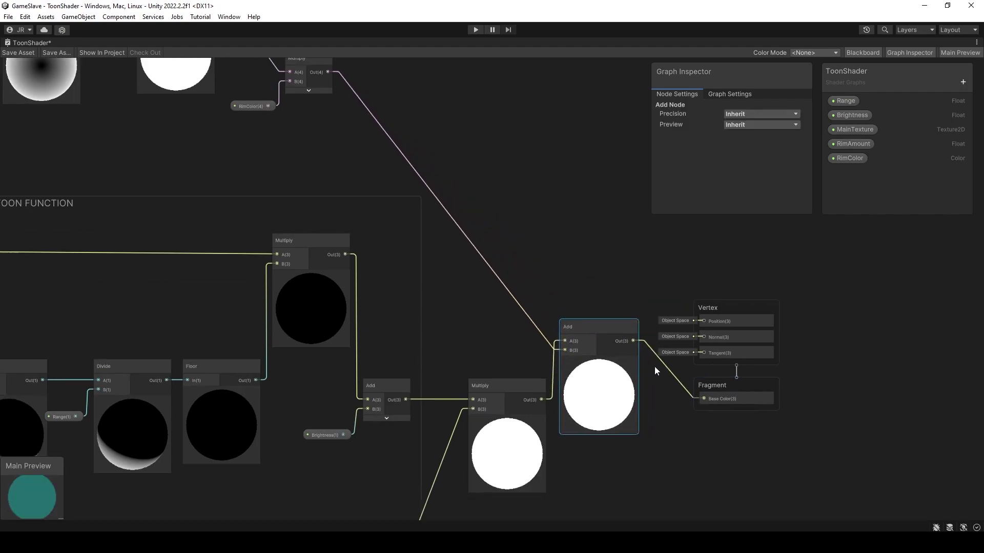
middle_drag(671, 380, 574, 280)
- Save the shader graph and set the material's RimColor to yellow
click(19, 52)
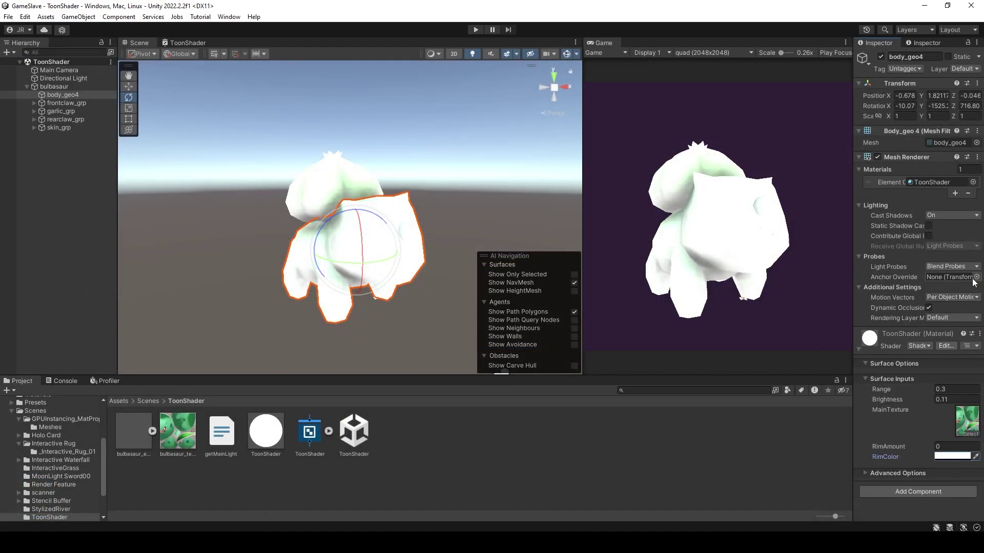
click(897, 442)
click(952, 457)
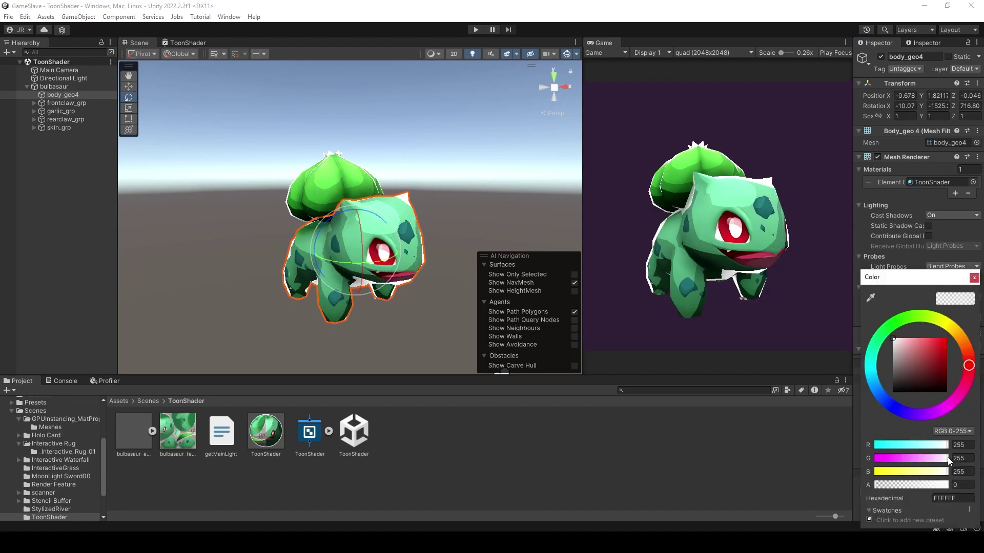
click(942, 338)
drag(955, 333, 942, 322)
click(659, 5)
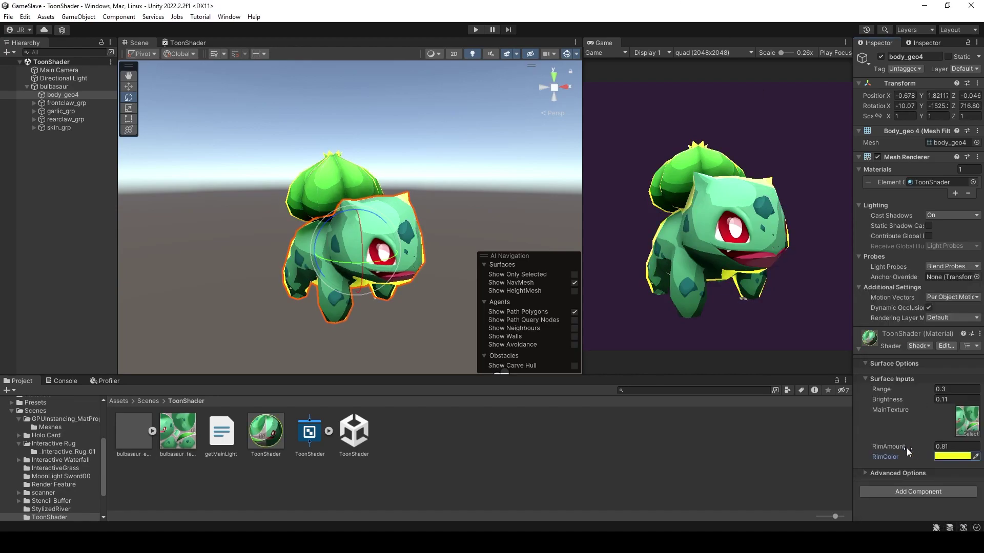
- Raise RimAmount to 0.89 and rotate Bulbasaur to check the rim
drag(906, 448, 906, 448)
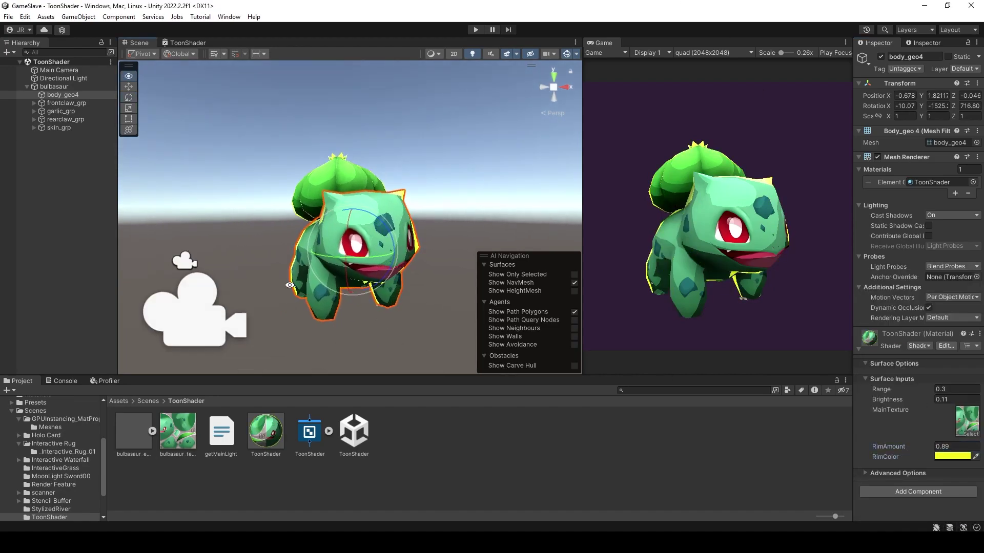
click(60, 87)
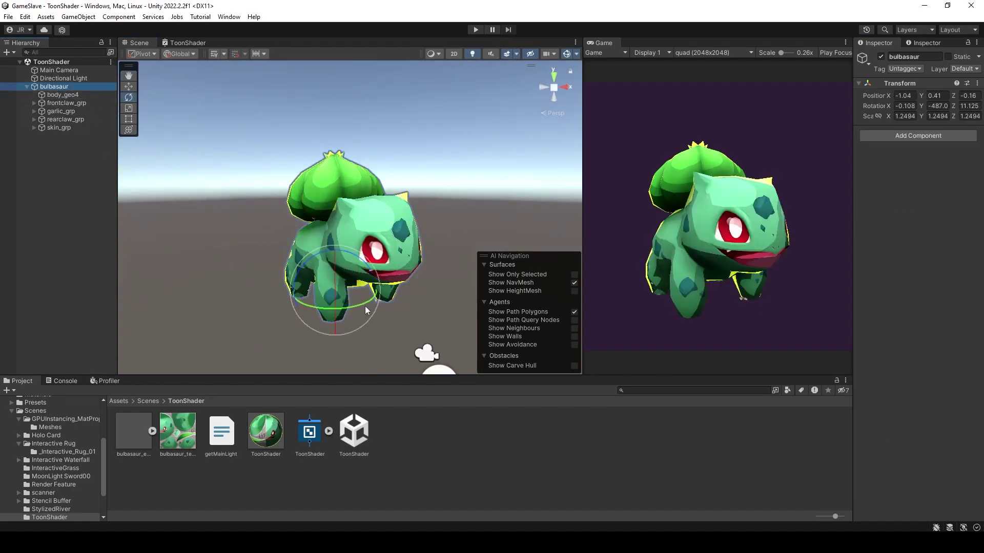
mouse_move(366, 304)
mouse_down()
mouse_move(215, 321)
mouse_move(346, 304)
mouse_move(365, 310)
mouse_move(372, 279)
mouse_up()
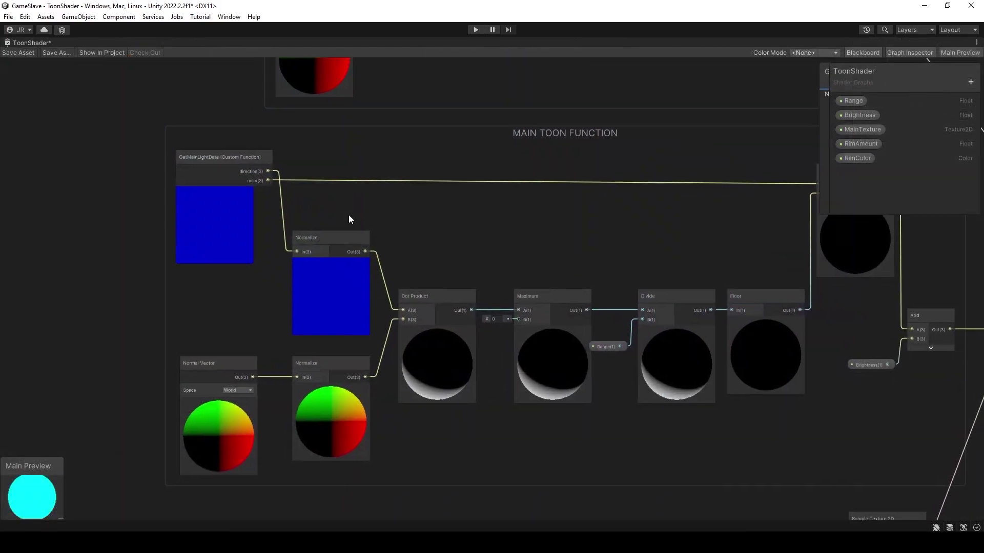
- Create an Add node fed by the light direction
mouse_move(308, 186)
mouse_down()
mouse_move(298, 391)
mouse_move(297, 361)
mouse_up()
text(add)
key(Down)
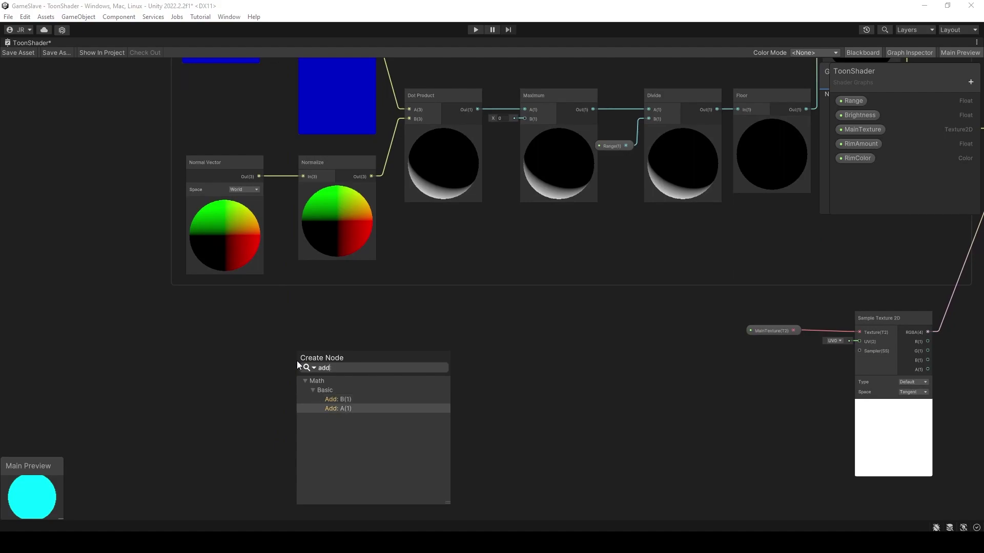
key(Return)
middle_drag(334, 348, 428, 268)
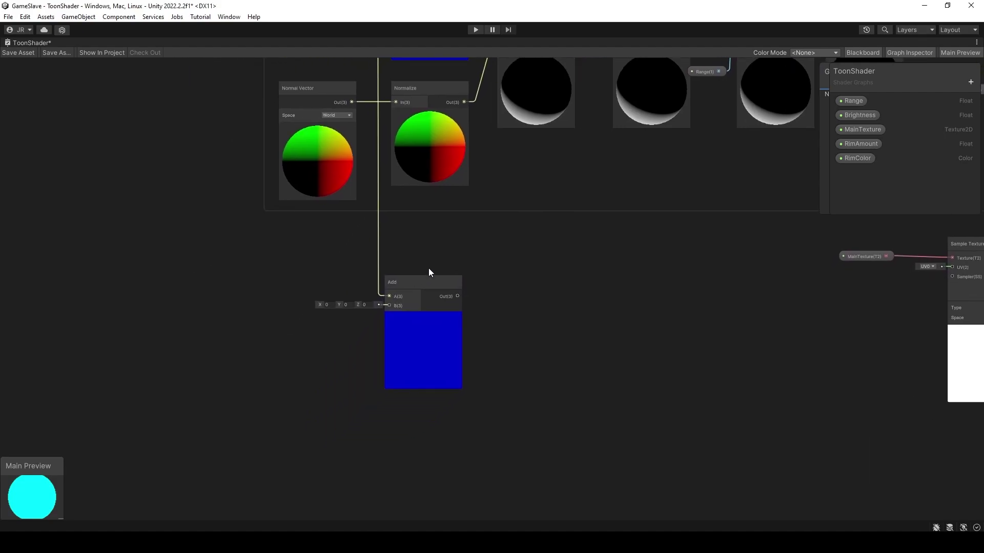
scroll(316, 293, up, 2)
- Add a View Direction node and connect it into the Add node's B input
key(space)
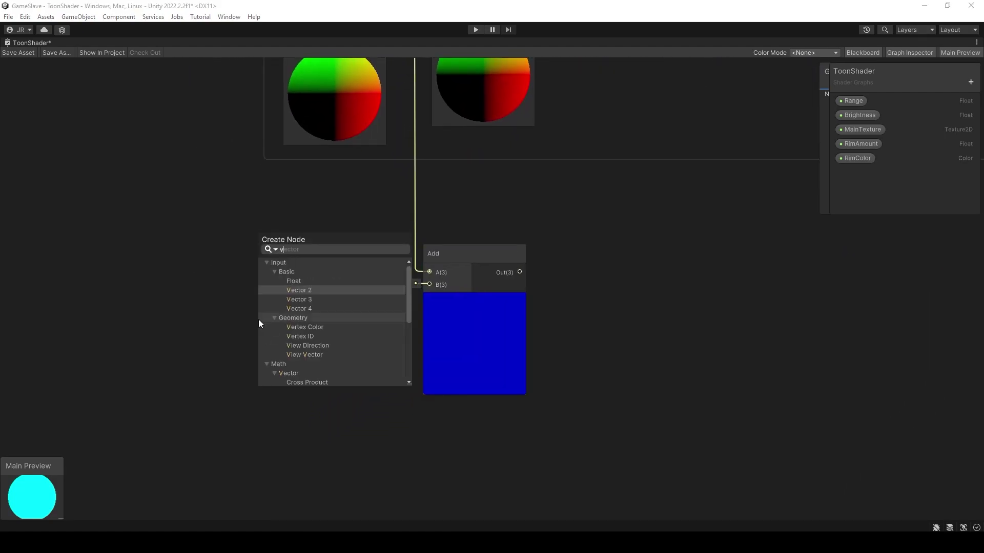
text(view)
key(Down)
key(Return)
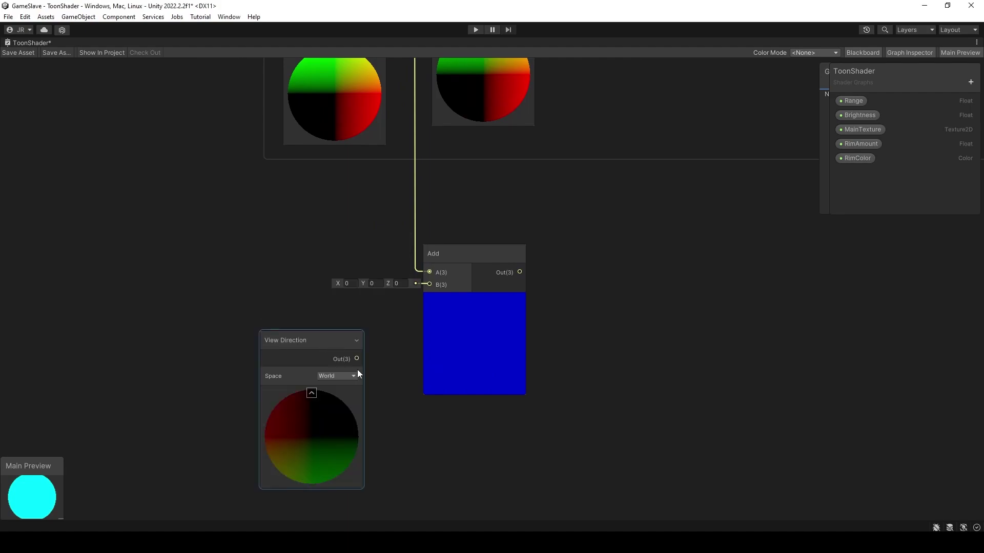
drag(358, 359, 429, 284)
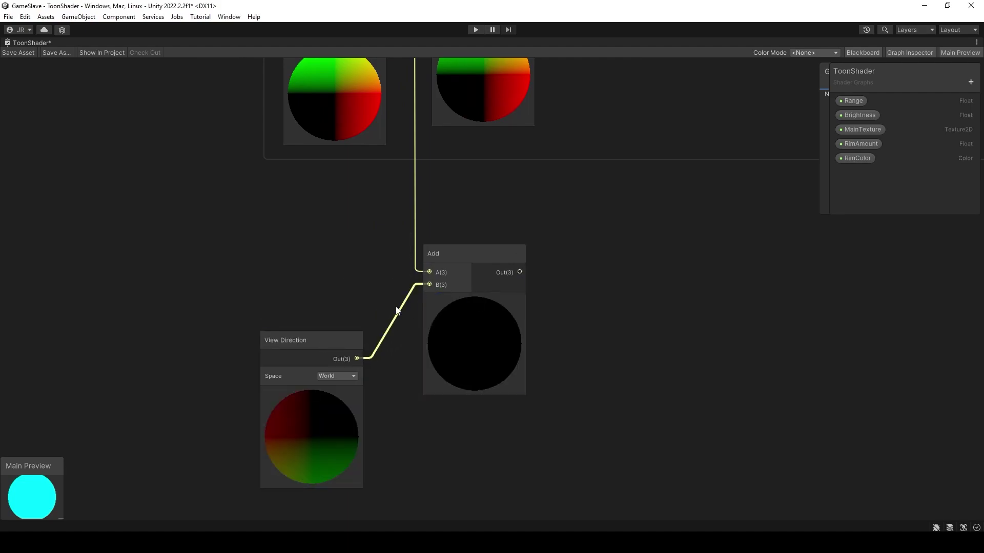
drag(325, 343, 361, 340)
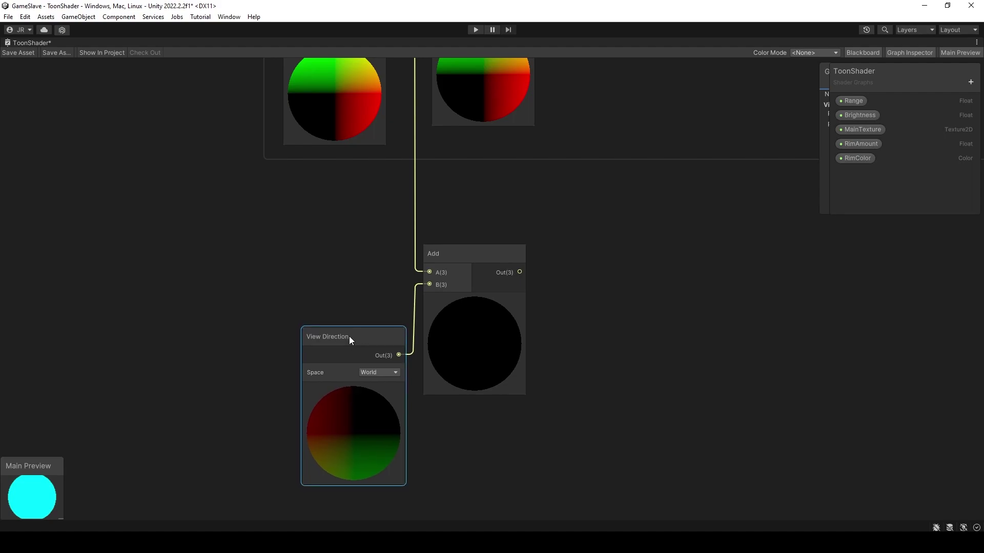
scroll(440, 280, down, 1)
middle_drag(440, 281, 248, 276)
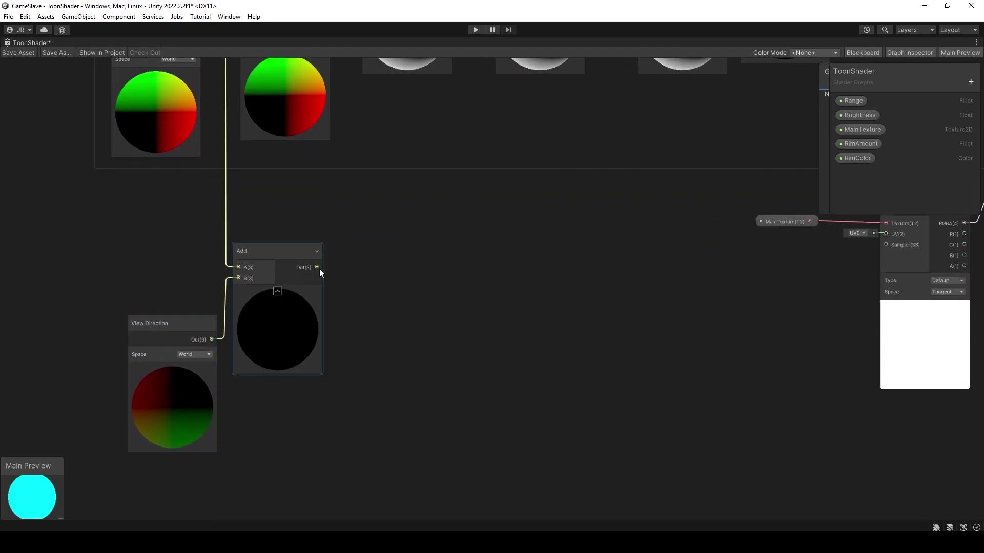
- Normalize the Add result and feed it into a new Dot Product node
drag(318, 267, 337, 263)
text(normaliz)
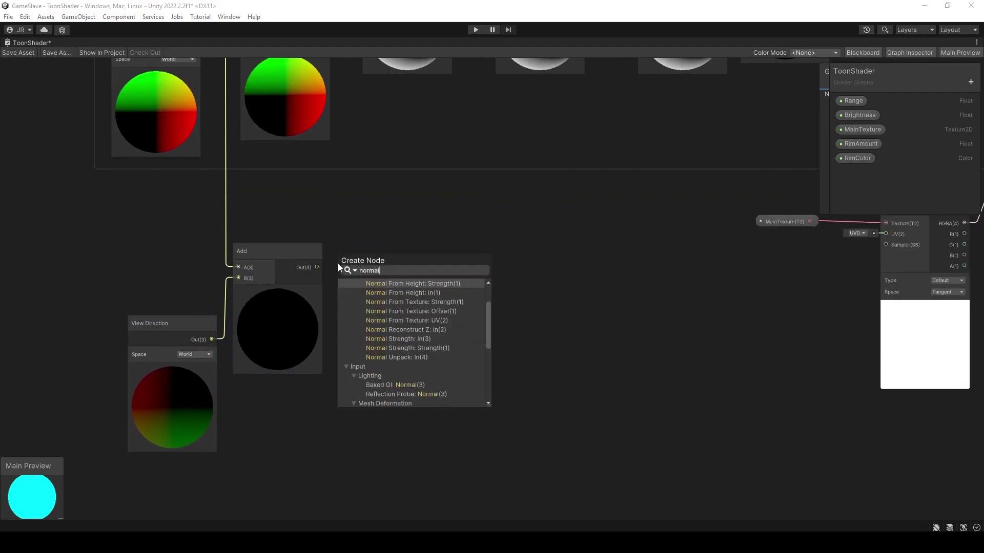
key(Return)
mouse_move(363, 258)
mouse_down()
mouse_move(535, 283)
mouse_move(513, 275)
mouse_up()
click(490, 272)
text(dot pr)
key(Return)
- Add a world-space Normal Vector node and connect it to Dot Product B
key(space)
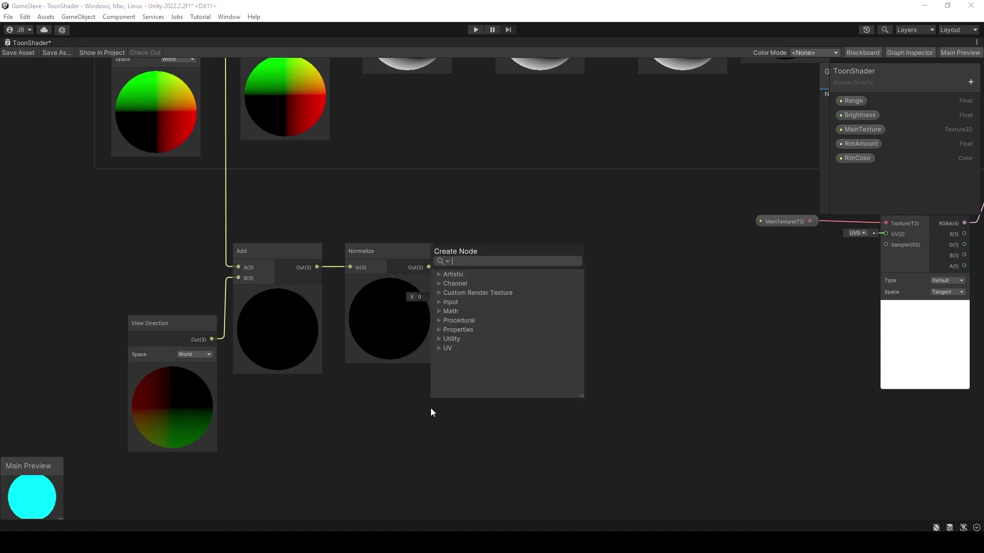
text(normal)
key(Down)
key(Down)
key(Down)
key(Return)
drag(486, 424, 403, 383)
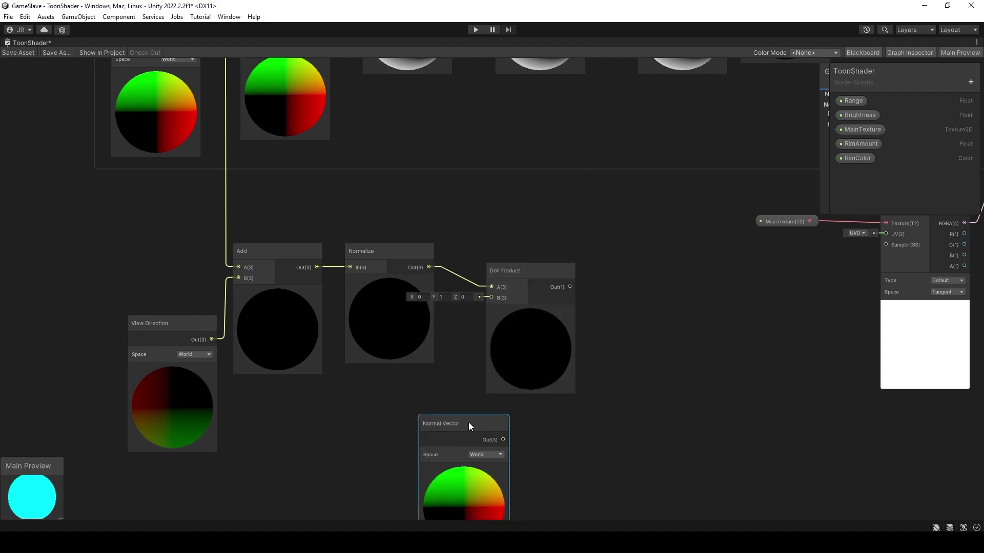
middle_drag(404, 383, 406, 330)
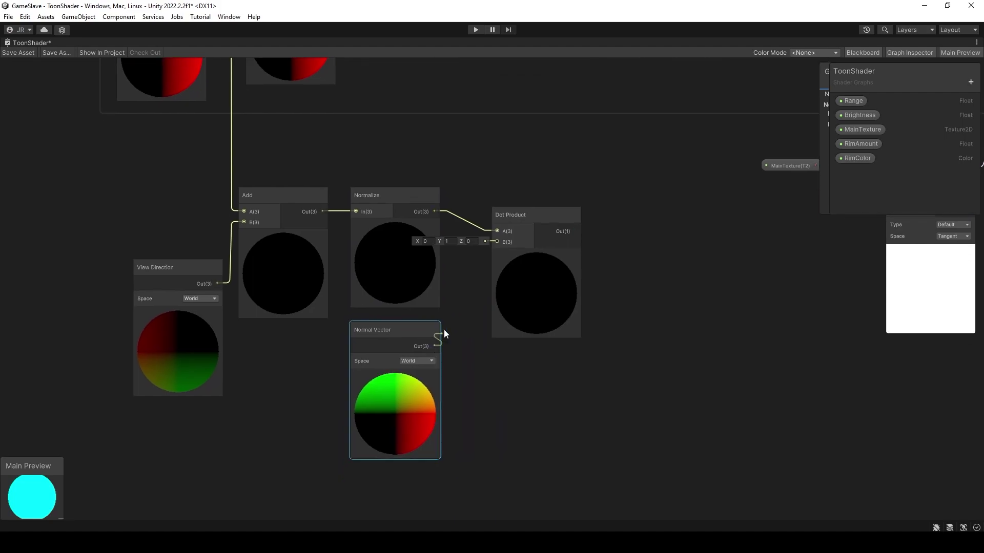
drag(434, 346, 490, 242)
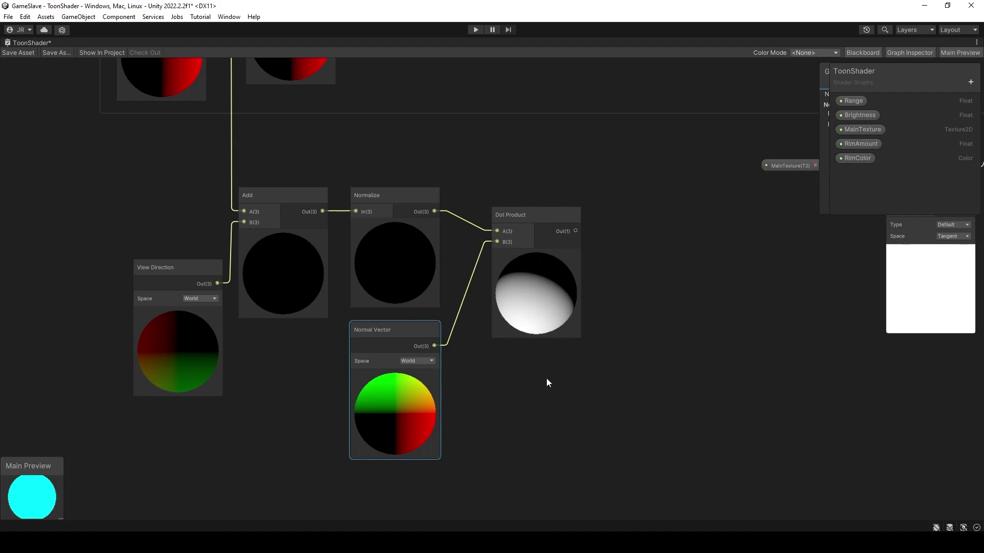
click(626, 245)
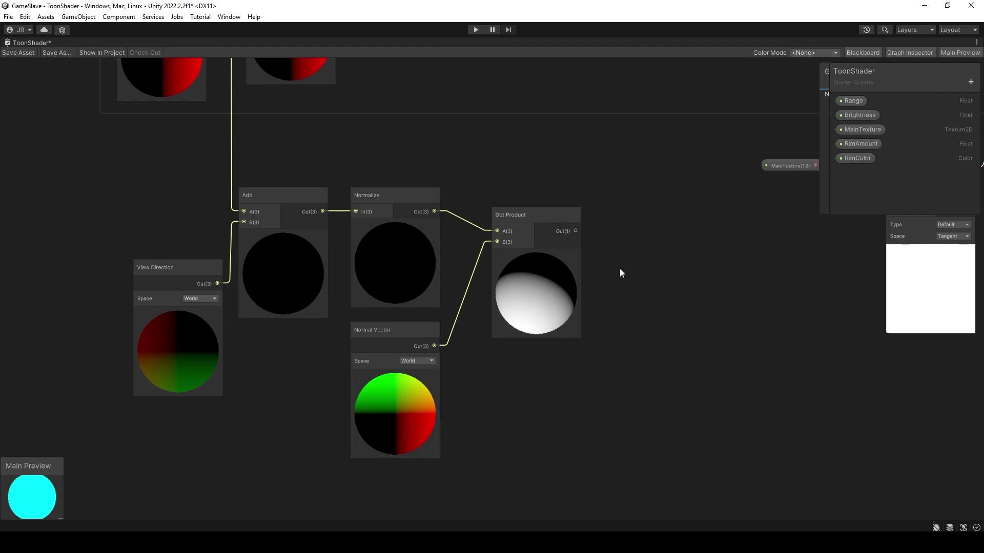
middle_drag(619, 266, 547, 265)
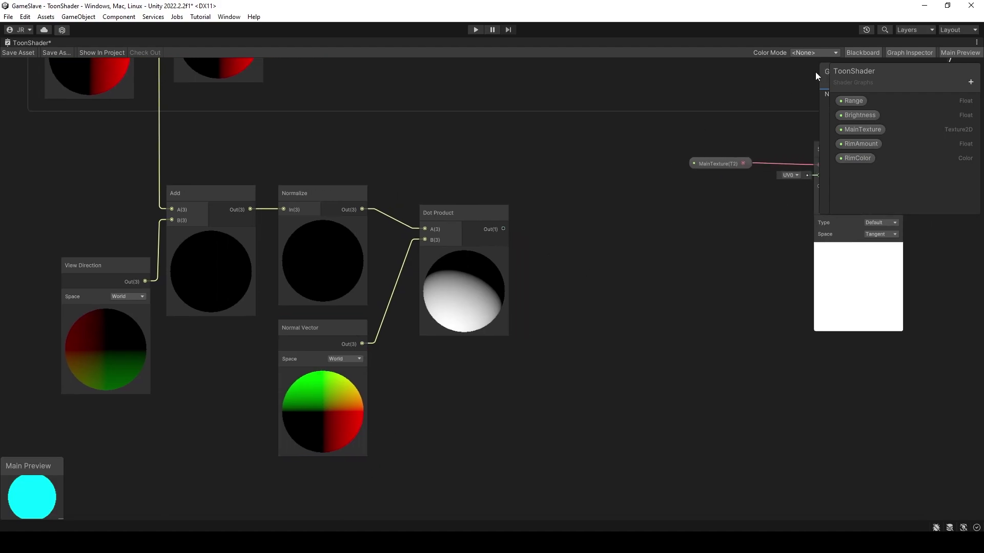
- Add a Power node fed by the Dot Product output
drag(815, 76, 660, 72)
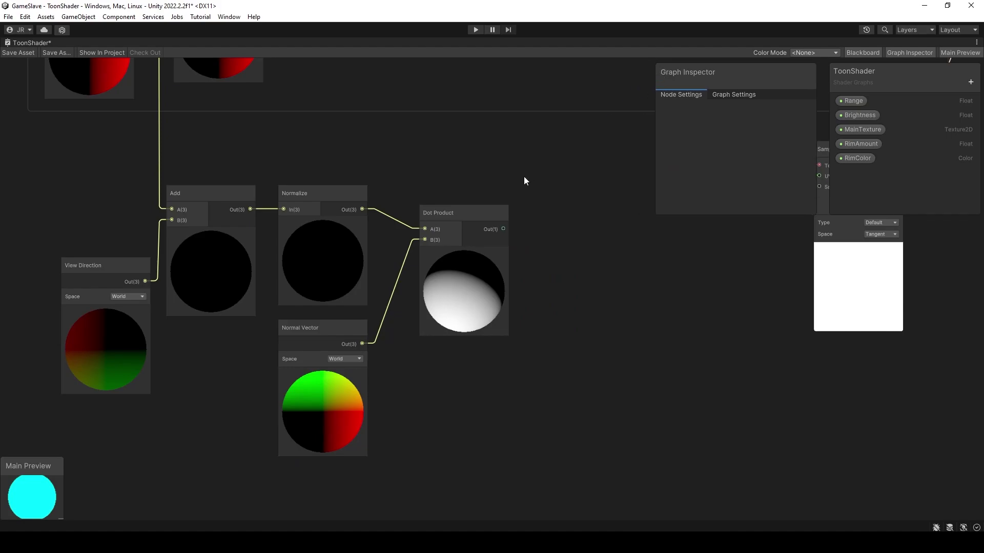
middle_drag(524, 181, 482, 163)
key(space)
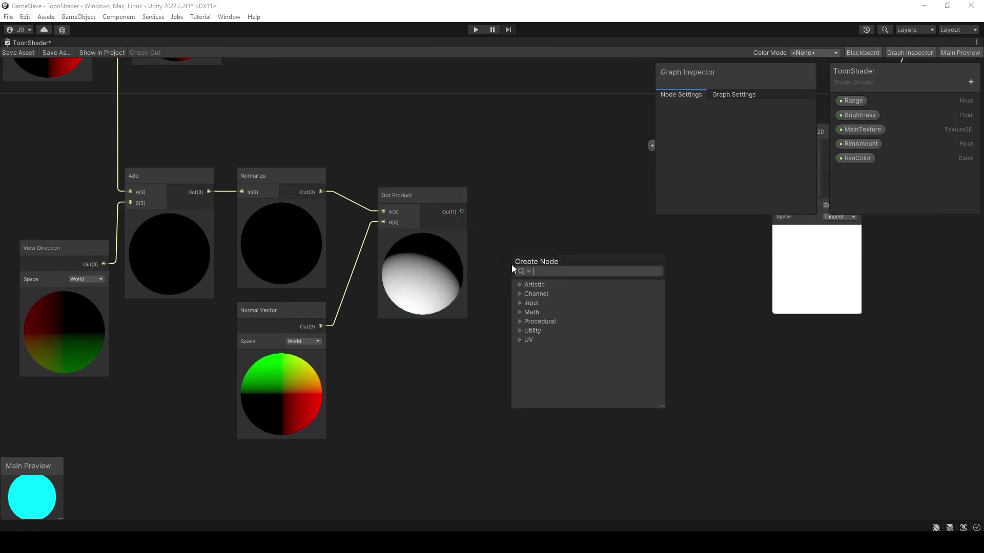
text(power)
key(Return)
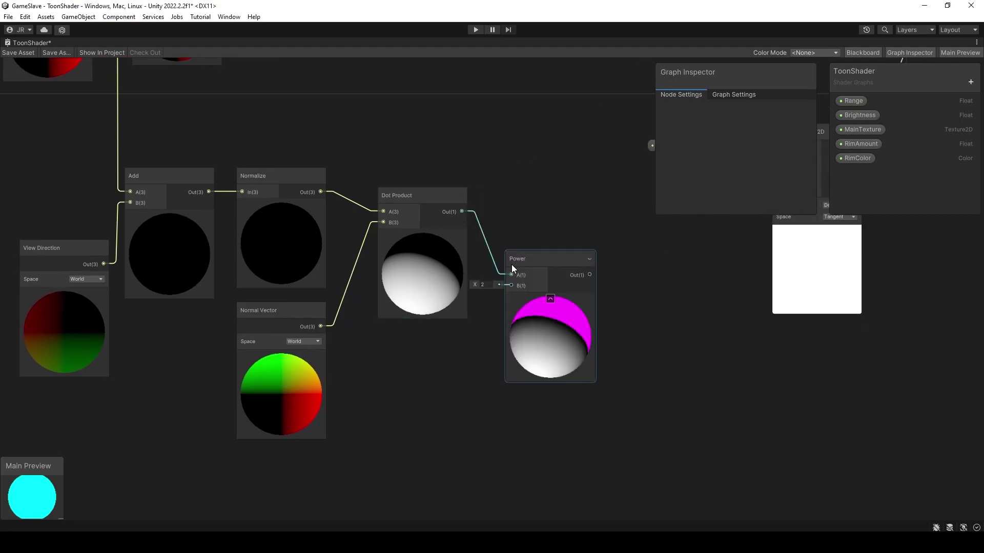
click(512, 264)
drag(543, 257, 558, 252)
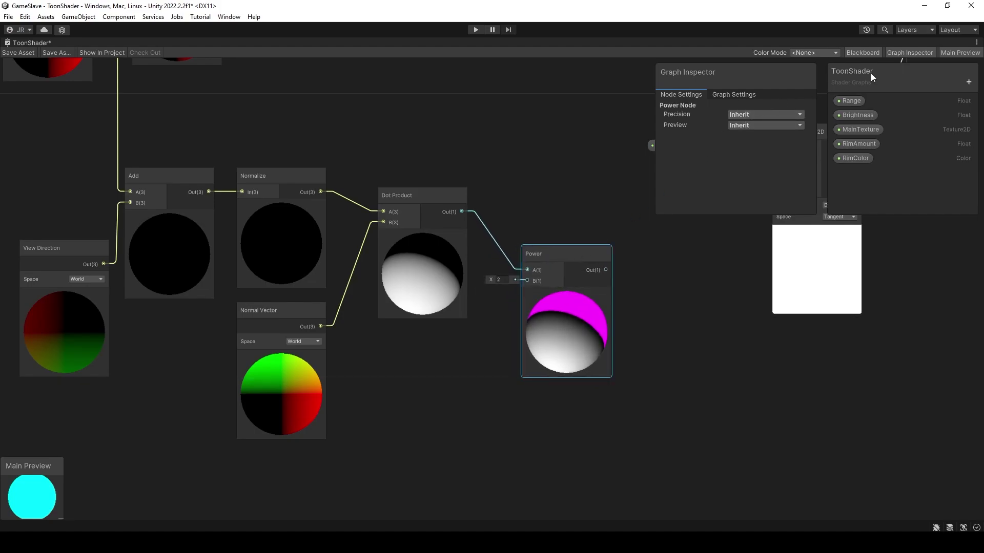
- Create a Specular Range float property, wire it into Power's exponent, and default it to 0.5
drag(871, 73, 716, 341)
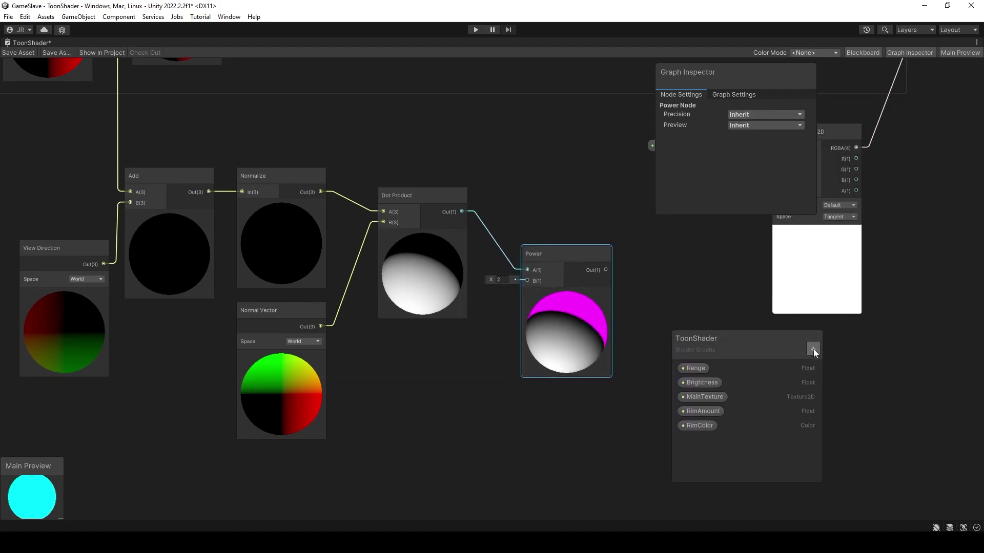
click(814, 349)
click(862, 162)
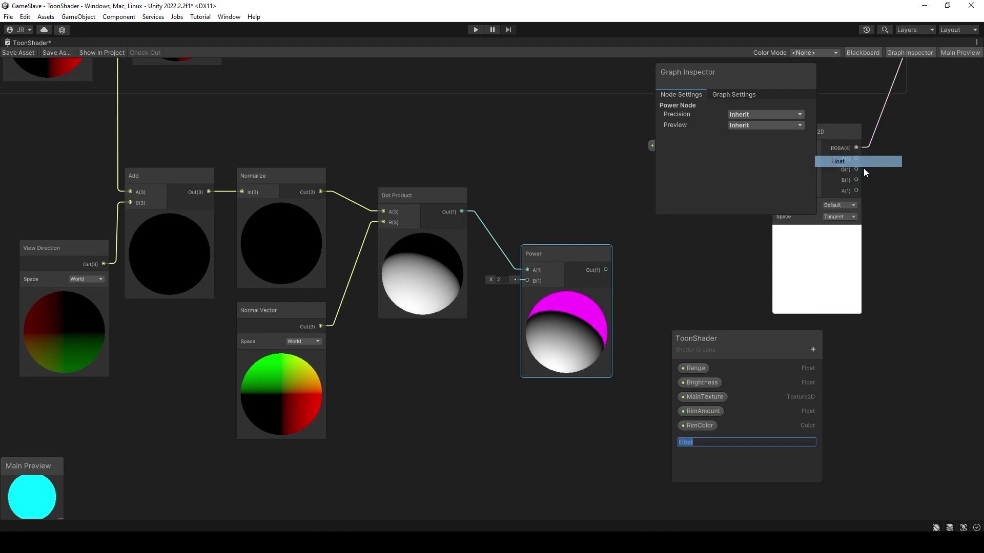
text(Specular R)
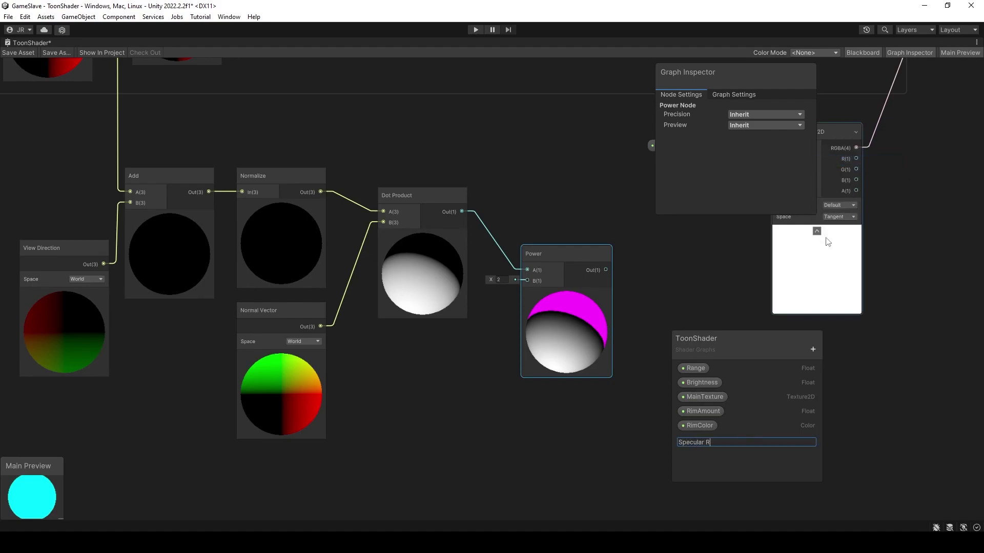
text(ange)
key(Return)
click(715, 443)
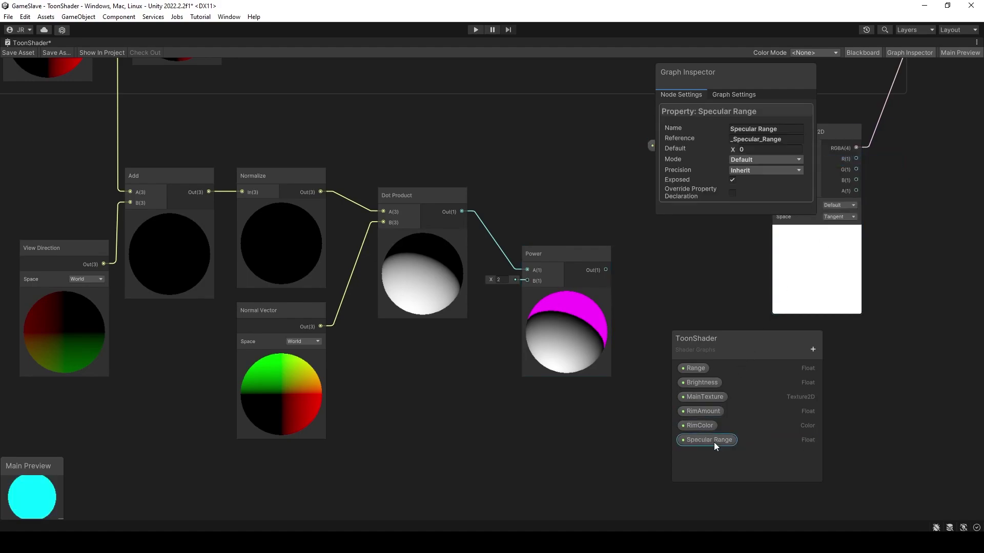
mouse_move(713, 441)
mouse_down()
mouse_move(448, 386)
mouse_move(527, 281)
mouse_up()
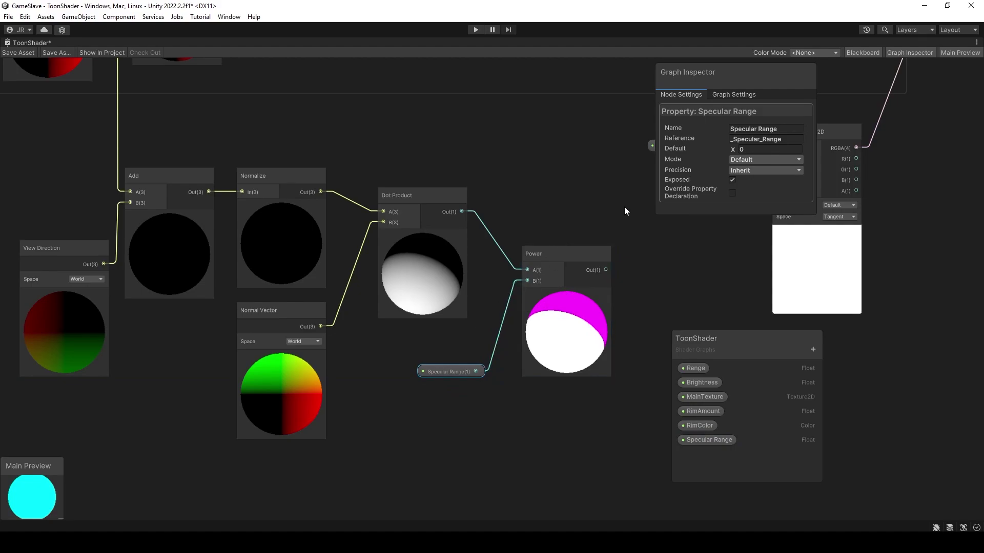
click(750, 150)
text(0.5)
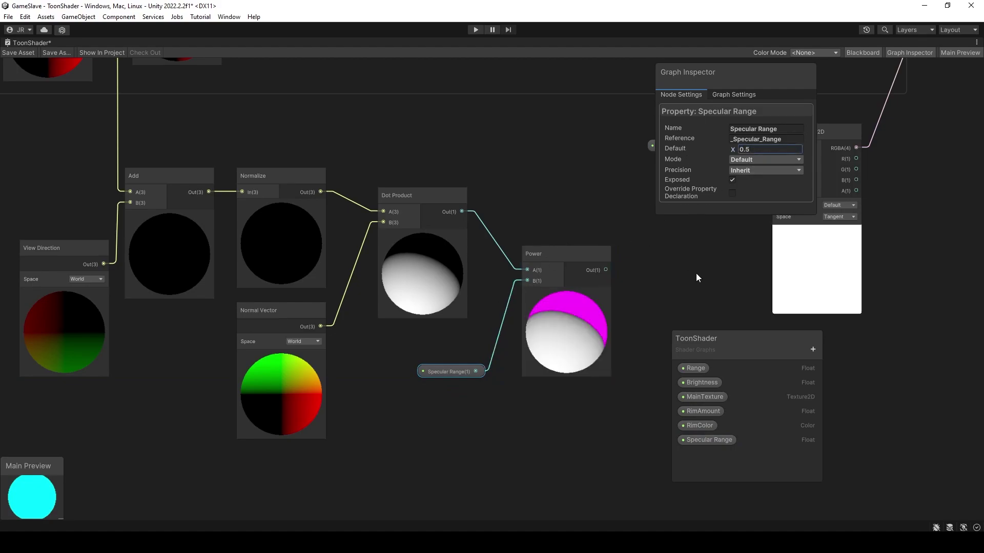
drag(730, 340, 864, 358)
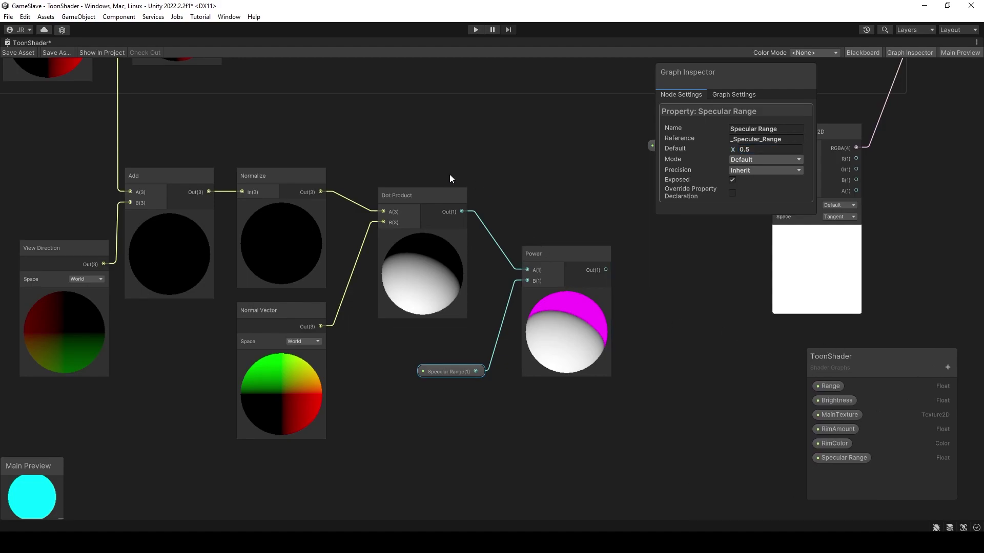
middle_drag(341, 329, 336, 346)
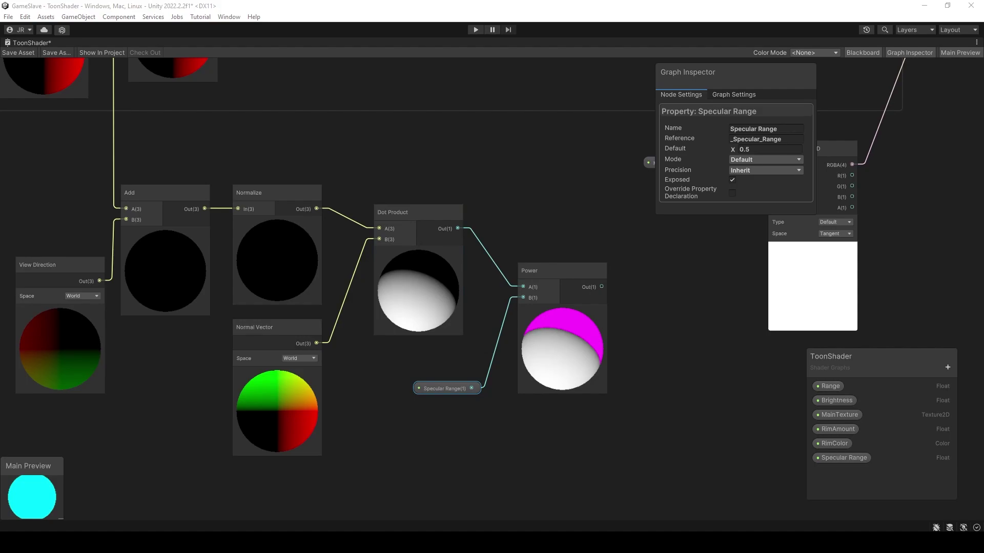
- Create an Add node beside the texture sample, moving the output stack aside to make room
click(593, 241)
scroll(592, 241, down, 3)
middle_drag(426, 299, 266, 337)
key(space)
text(a)
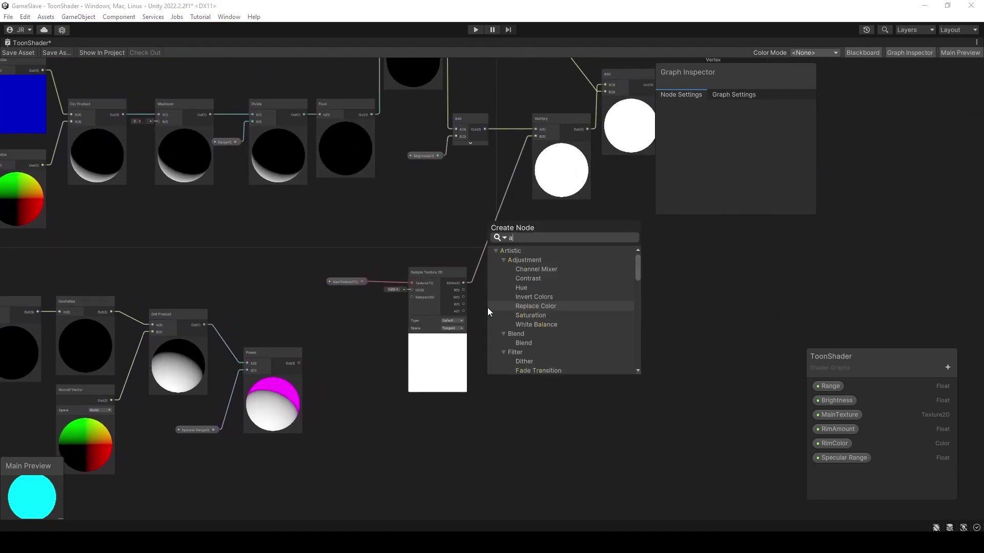
text(dd)
key(Return)
drag(693, 81, 856, 104)
middle_drag(592, 193, 485, 232)
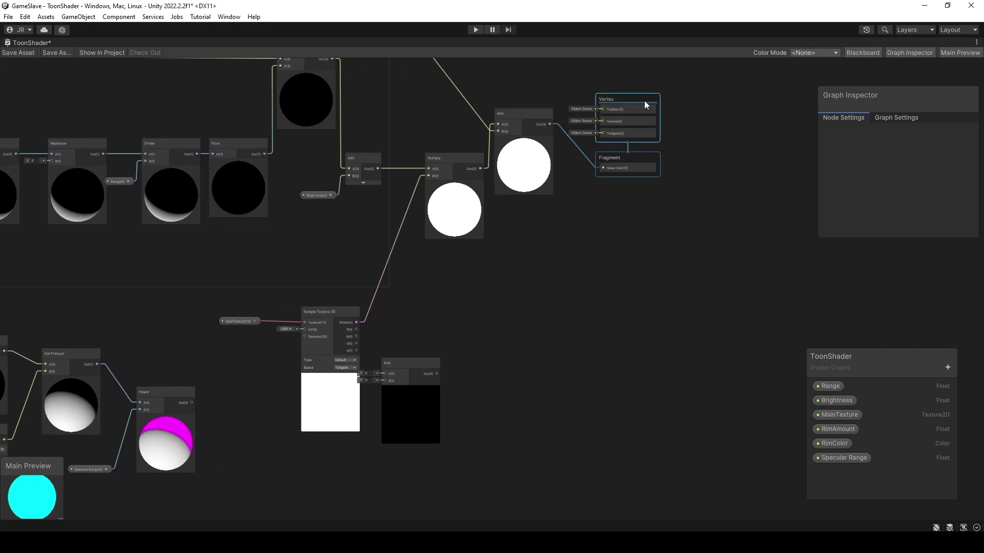
drag(644, 105, 639, 377)
middle_drag(640, 377, 558, 254)
drag(558, 254, 690, 219)
click(399, 296)
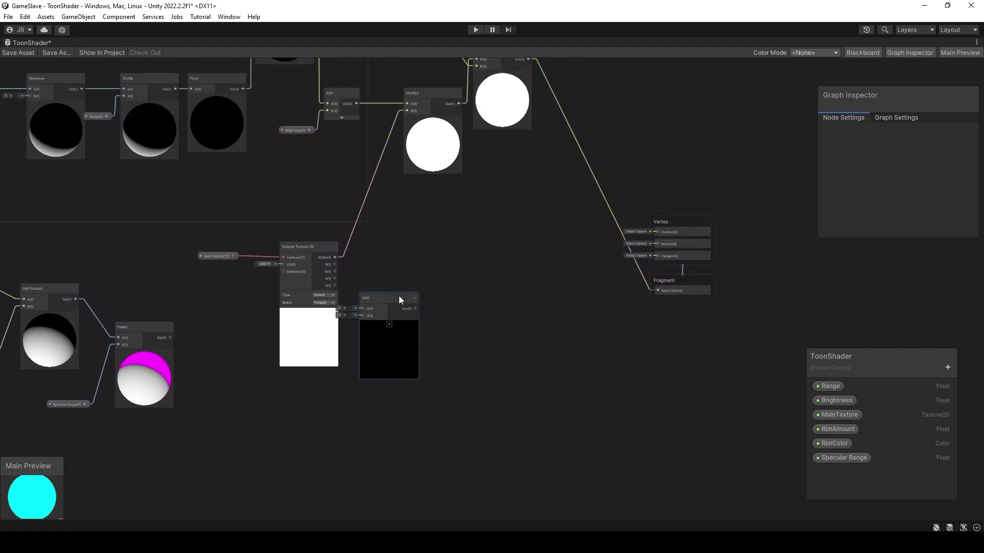
drag(398, 297, 489, 284)
- Wire Power into Add's B input and the existing colour into its A input
drag(170, 338, 548, 284)
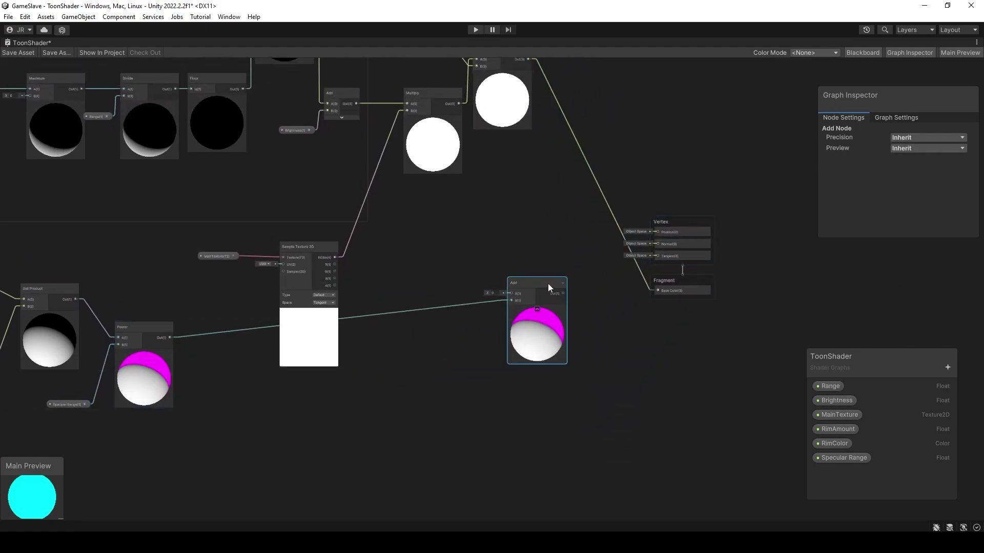
scroll(589, 311, up, 4)
mouse_move(647, 316)
mouse_down()
mouse_move(443, 321)
mouse_move(580, 319)
mouse_up()
scroll(456, 322, down, 3)
key(a)
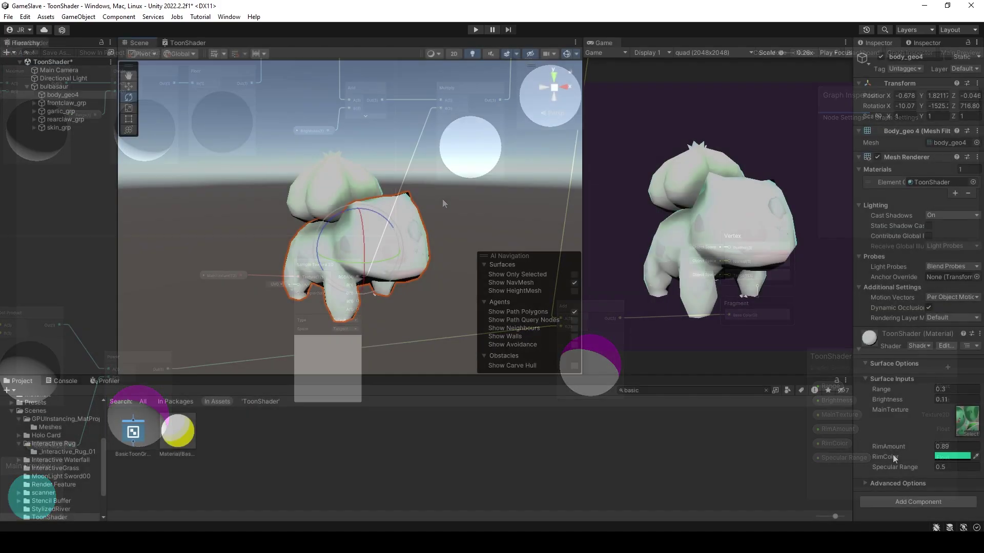
- Raise the material's Specular Range to 43.55 and rotate Bulbasaur to inspect the highlights
mouse_move(894, 465)
mouse_down()
mouse_move(926, 461)
mouse_move(884, 329)
mouse_move(851, 316)
mouse_move(644, 313)
mouse_up()
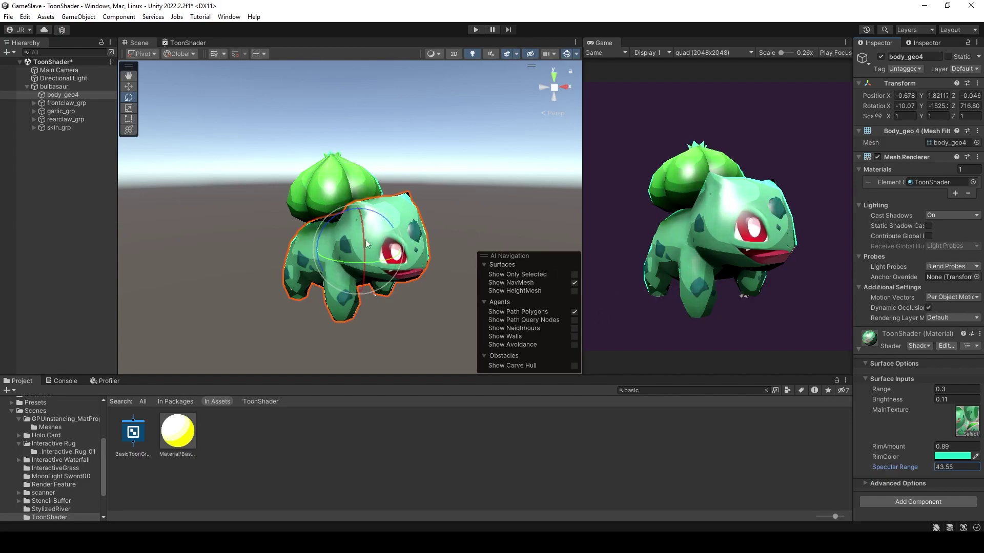
click(49, 85)
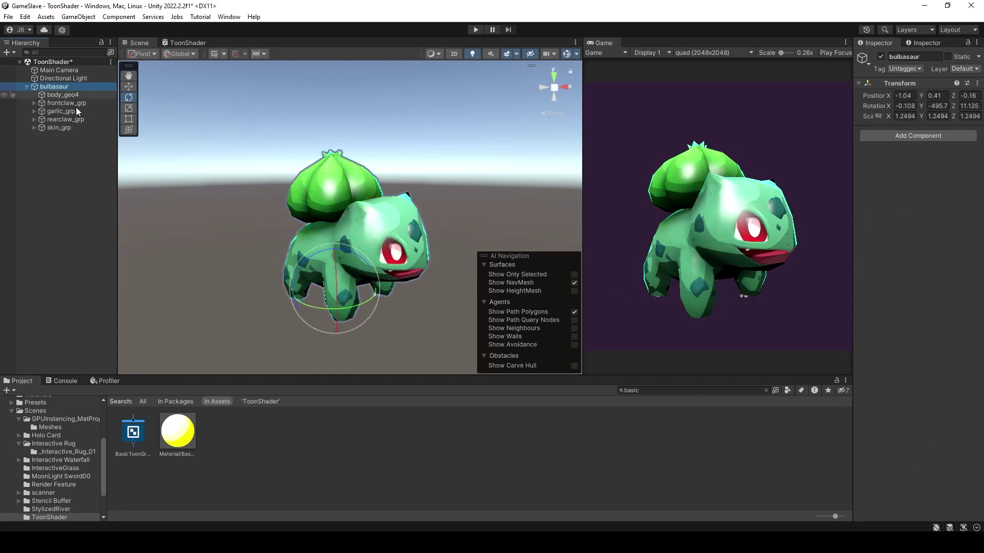
mouse_move(367, 299)
mouse_down()
mouse_move(352, 311)
mouse_move(261, 298)
mouse_move(792, 268)
mouse_move(729, 271)
mouse_up()
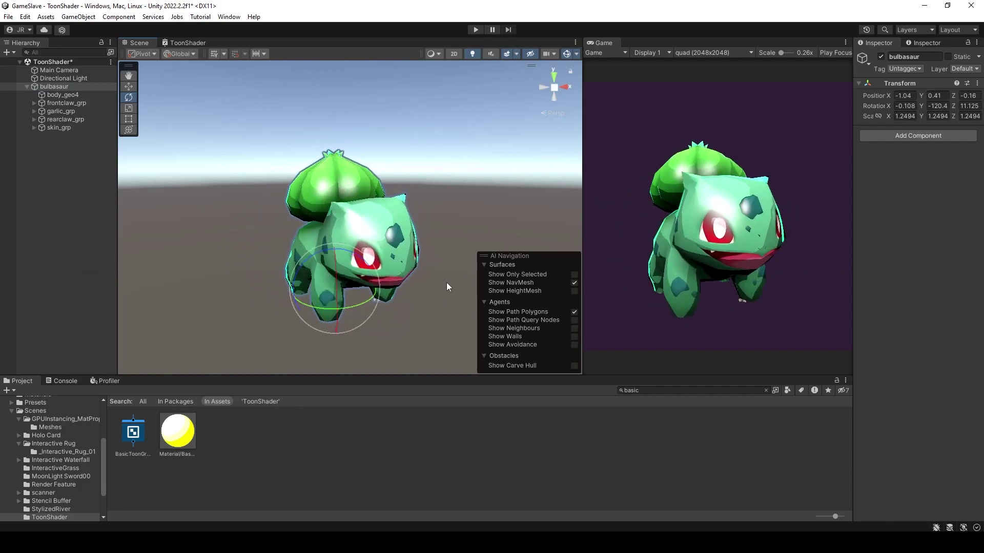
mouse_move(345, 295)
mouse_down()
mouse_move(345, 309)
mouse_move(361, 241)
mouse_move(333, 183)
mouse_move(355, 188)
mouse_up()
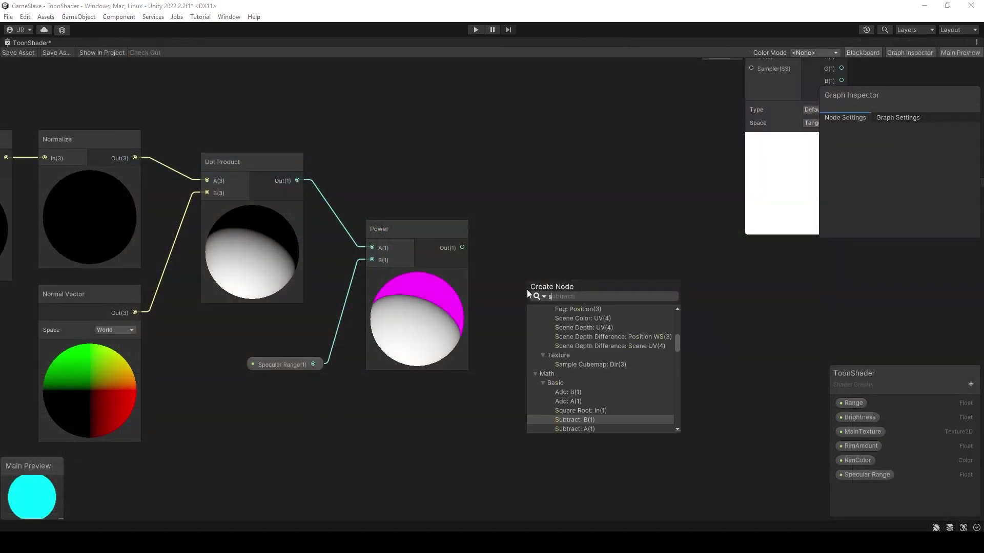
- Add a Smoothstep node after Power with Edge1 0.1 and Edge2 0.95
text(smooth)
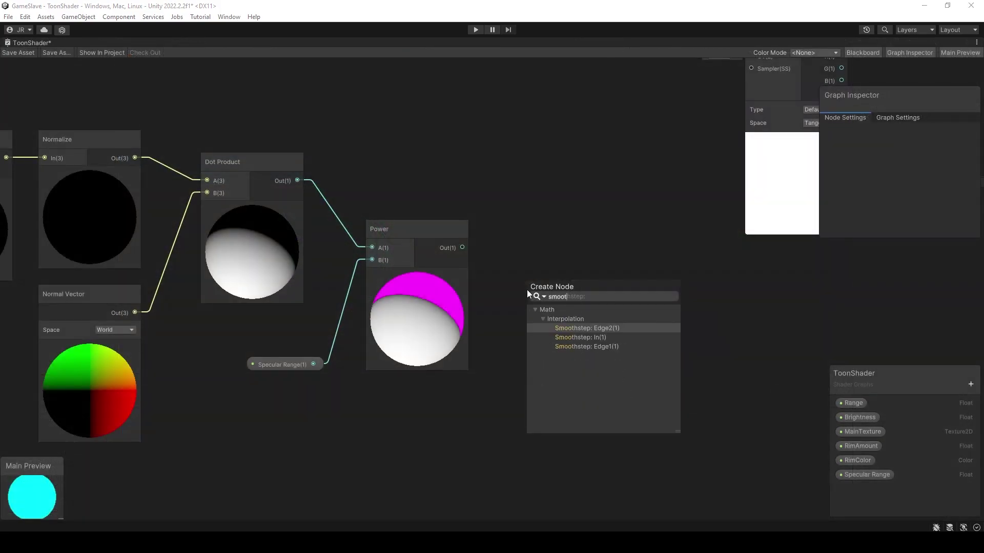
key(Down)
key(Return)
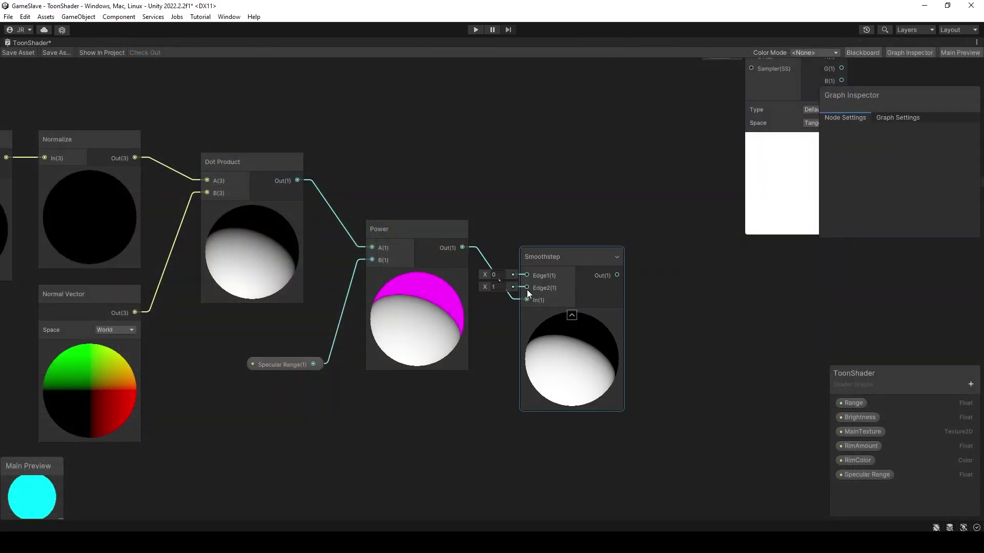
drag(554, 260, 560, 233)
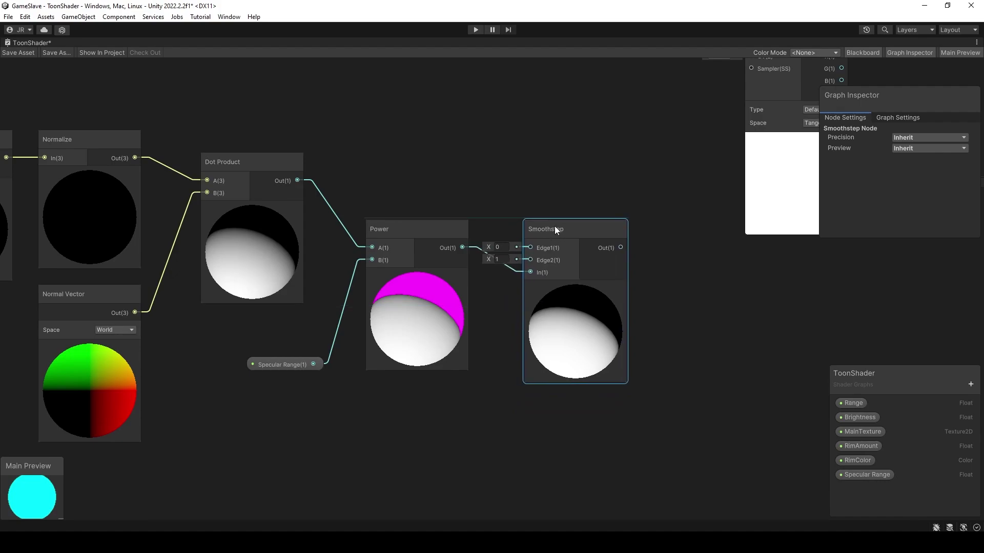
click(504, 246)
text(0.1)
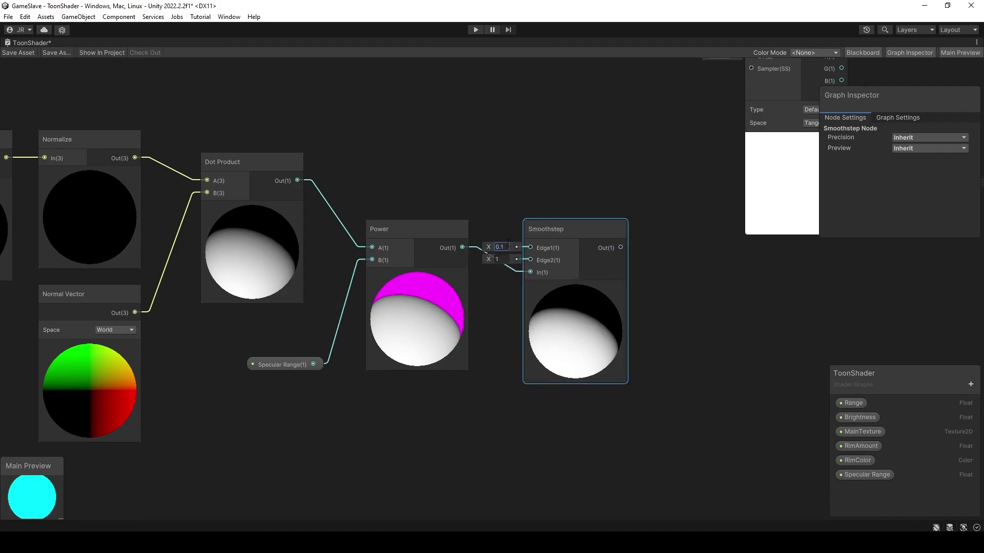
click(502, 259)
text(0.95)
scroll(545, 191, down, 1)
scroll(545, 205, down, 1)
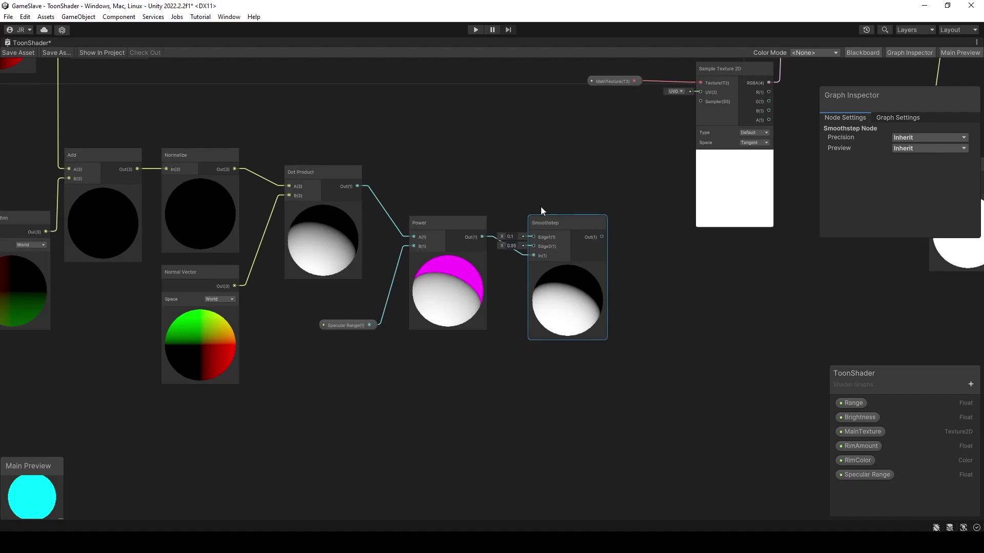
- Feed the Smoothstep output into a new Floor node
drag(602, 237, 500, 283)
drag(532, 324, 532, 324)
text(floor)
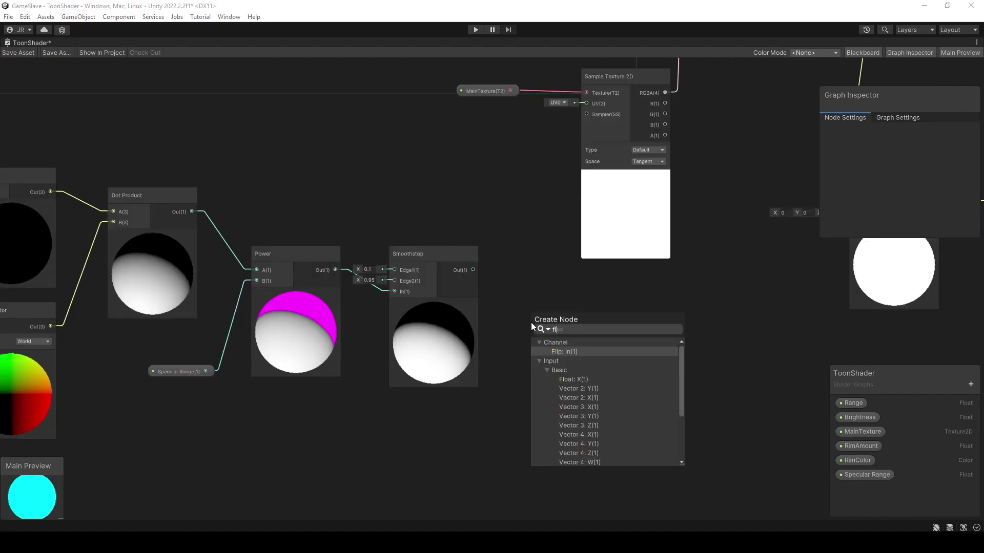
key(Return)
click(539, 323)
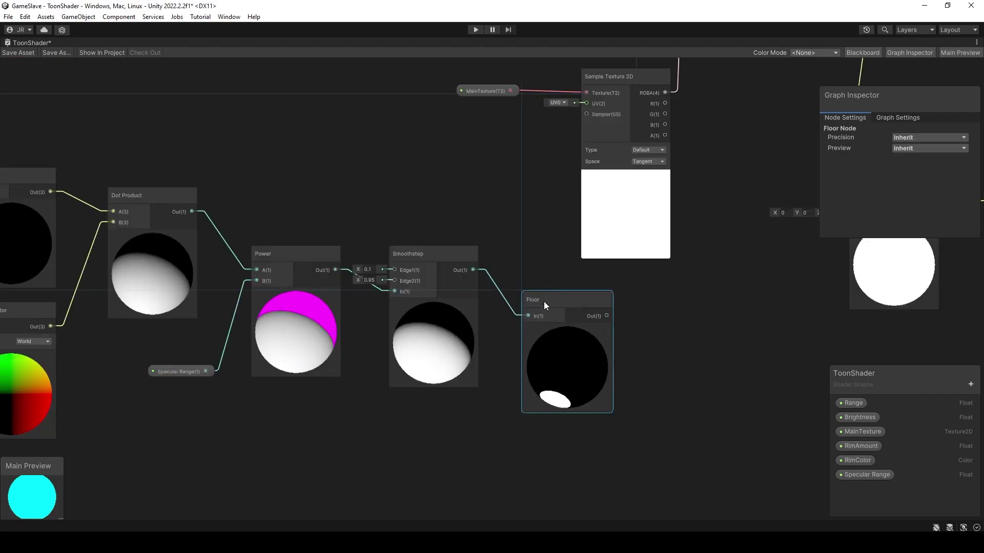
middle_drag(545, 327, 524, 280)
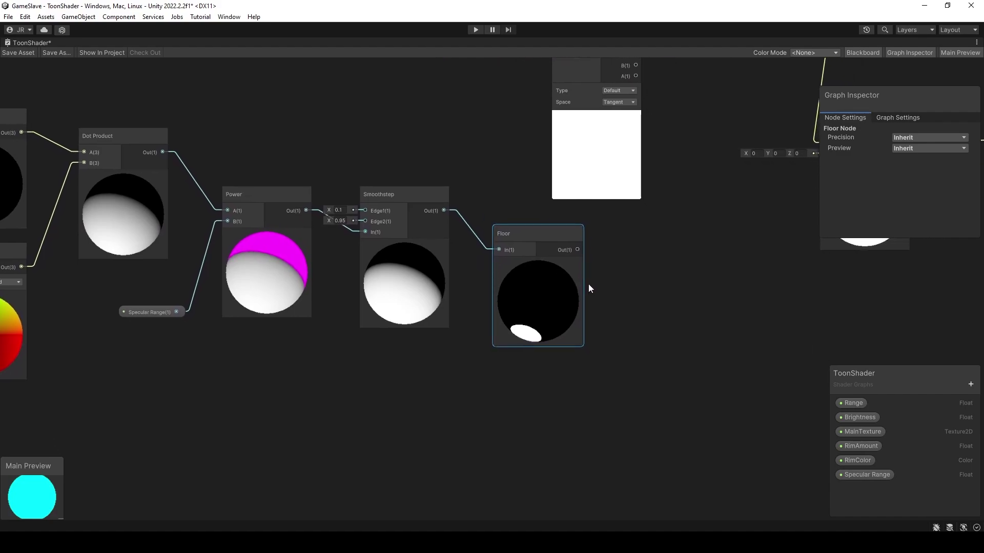
middle_drag(589, 283, 478, 338)
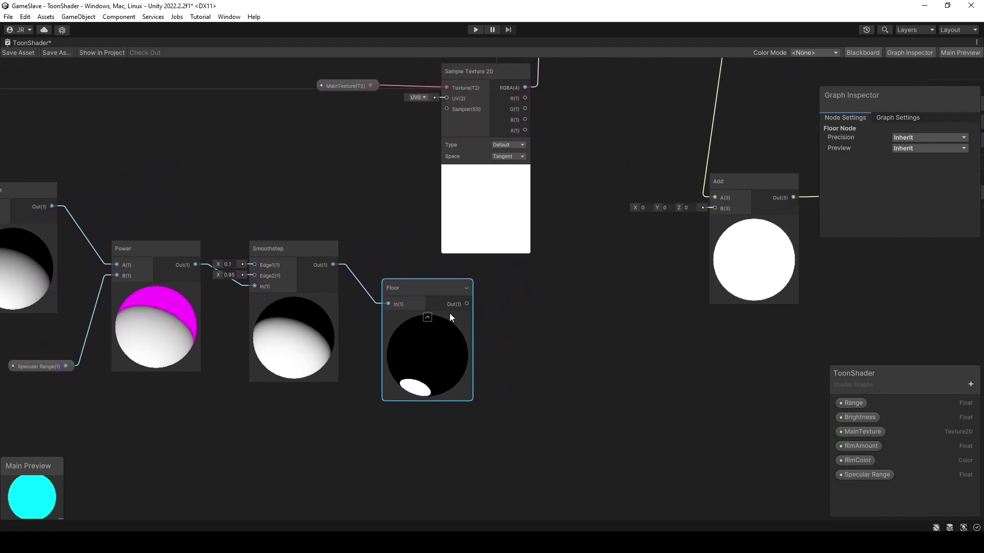
drag(427, 291, 415, 281)
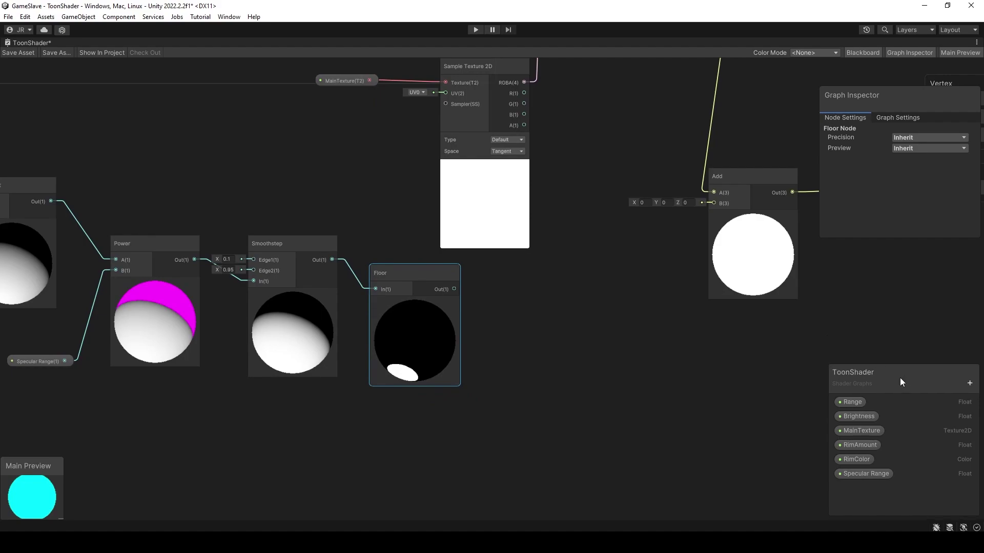
- Create a SpecularIntensity float slider (0–1, default 1) and place it below Floor
drag(899, 377, 727, 339)
click(793, 346)
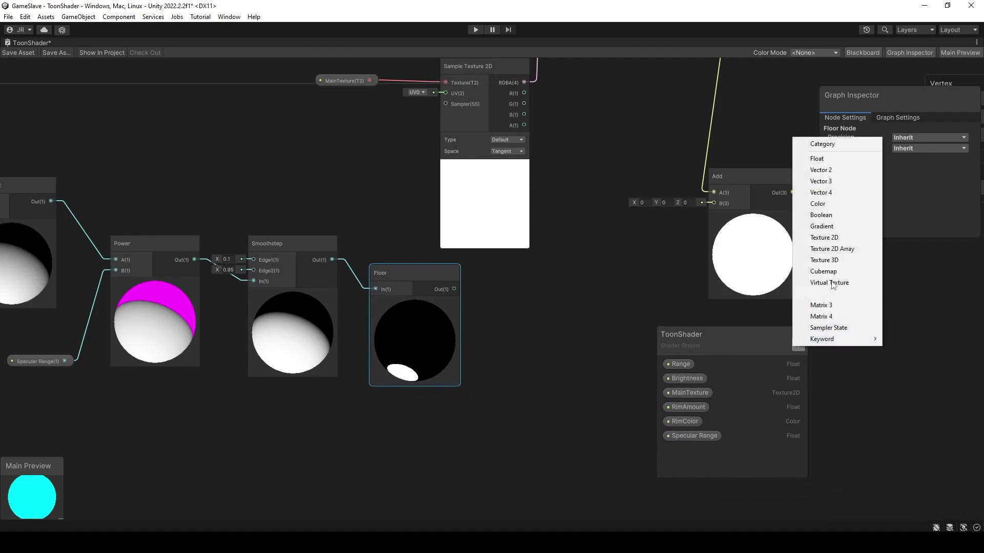
click(843, 158)
text(Specular)
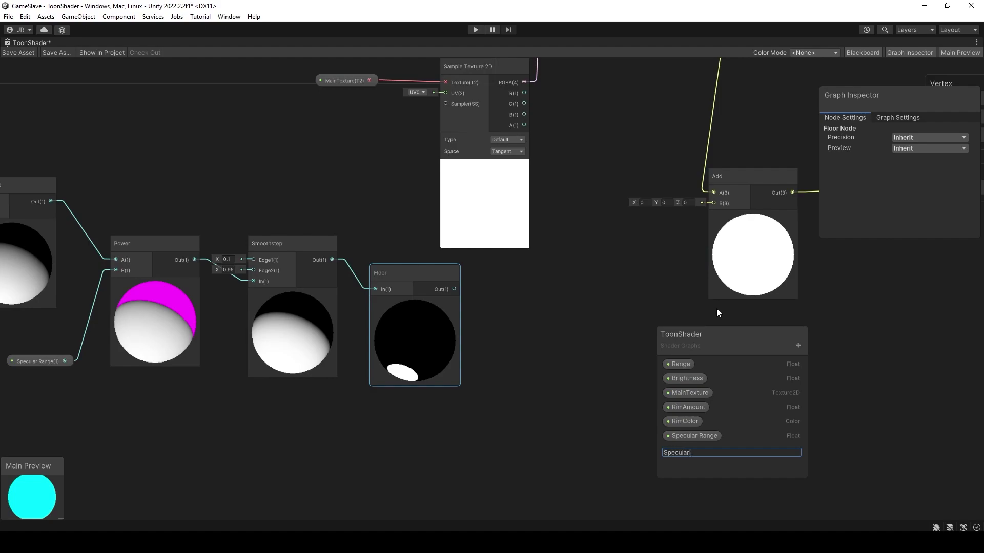
text(Intensity)
key(Return)
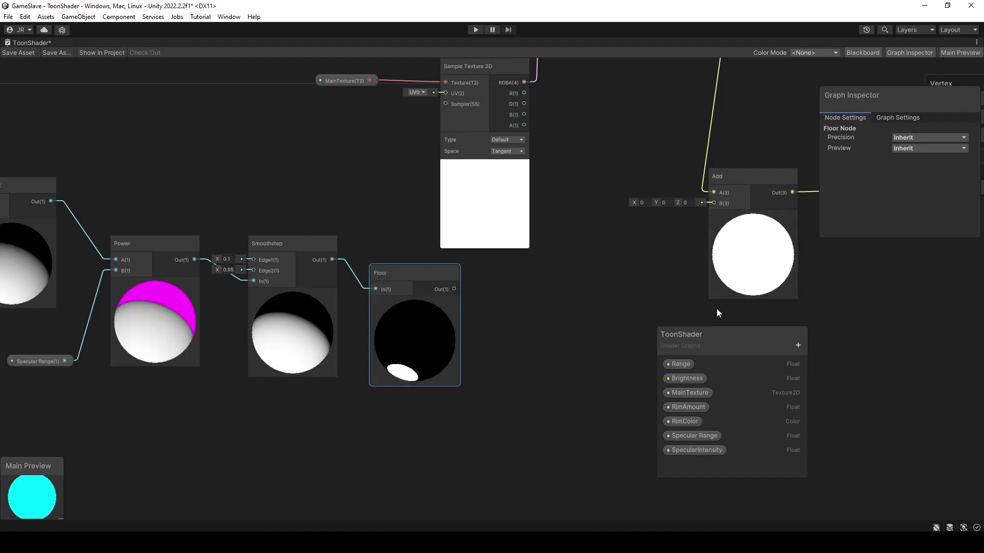
click(705, 450)
drag(908, 95, 903, 315)
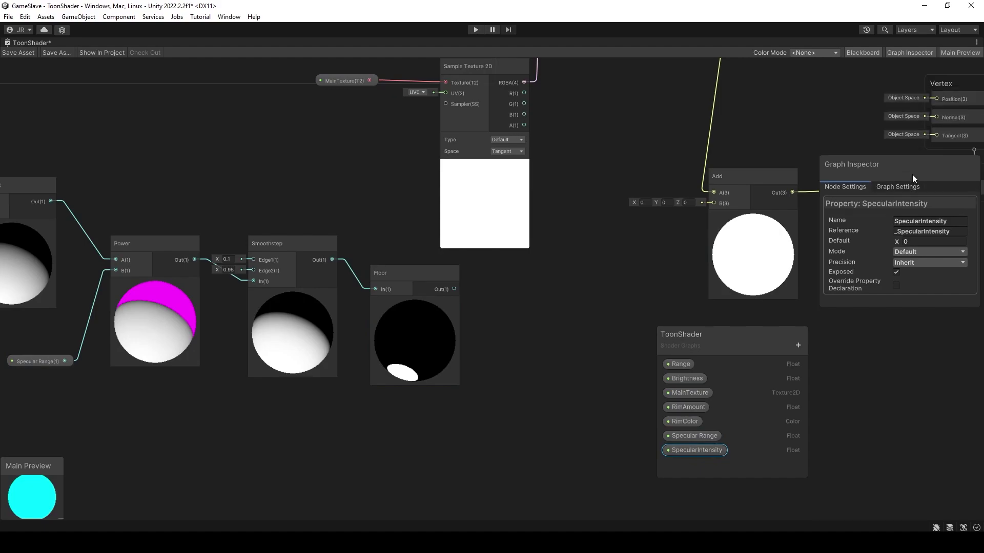
click(899, 403)
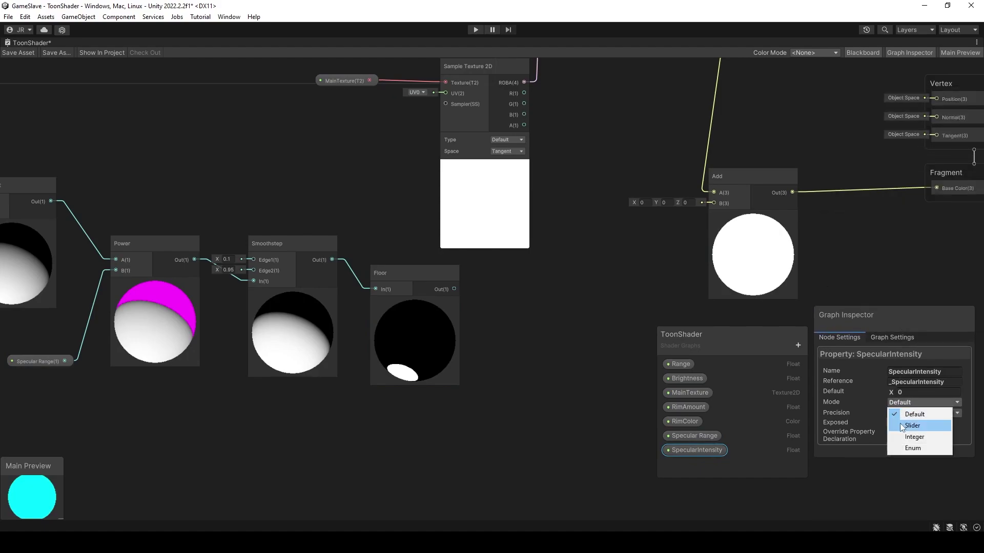
click(901, 425)
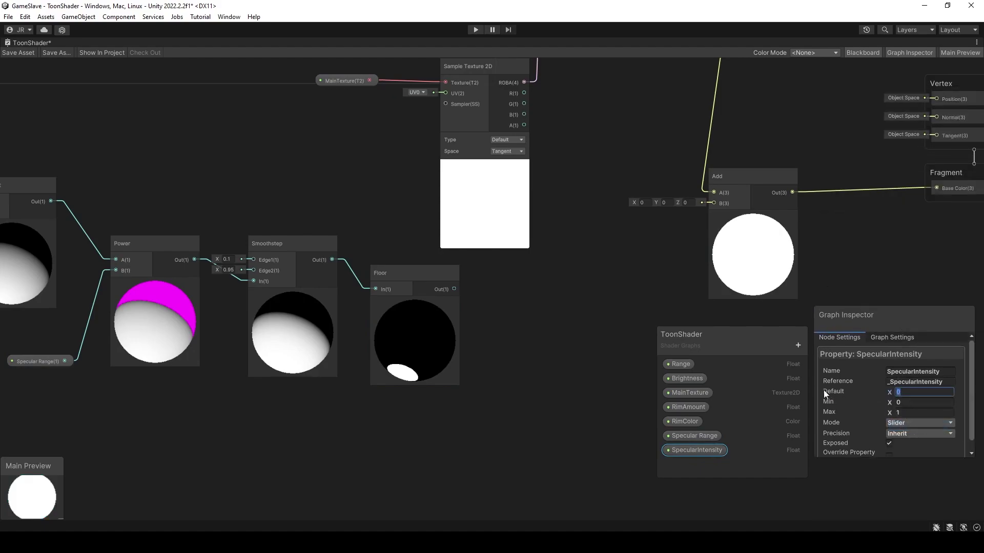
text(1)
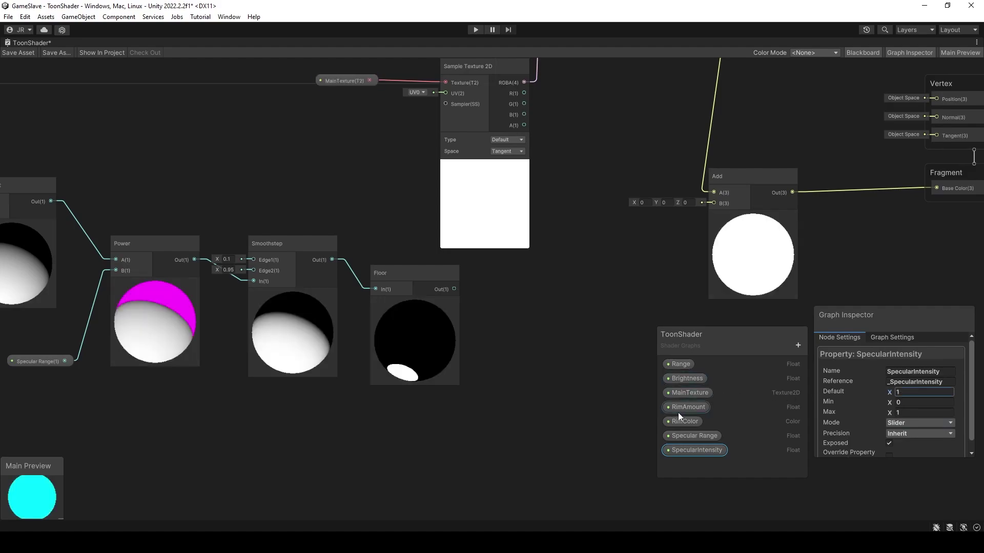
drag(699, 457, 430, 424)
- Add a Multiply node taking the Floor output
click(509, 382)
text(mult)
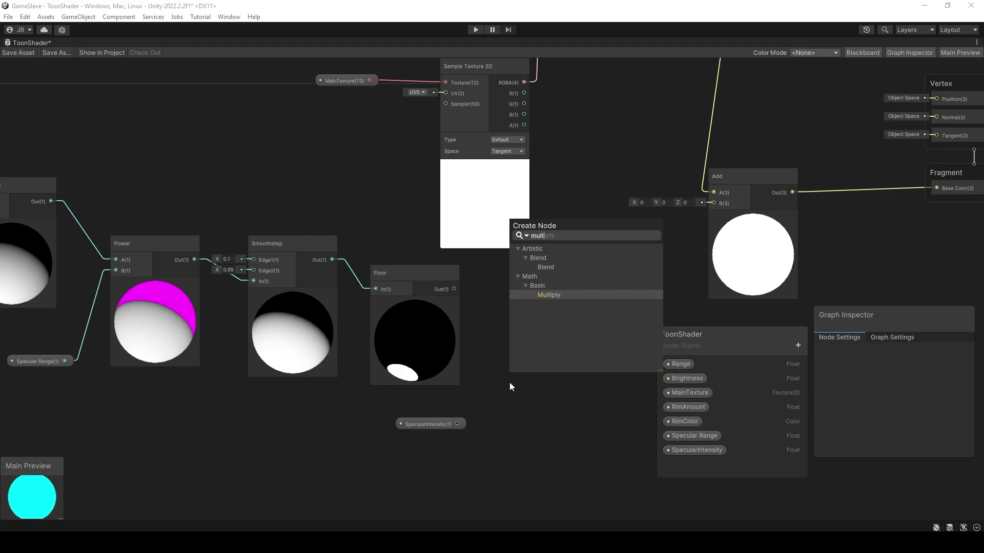
key(Return)
click(539, 434)
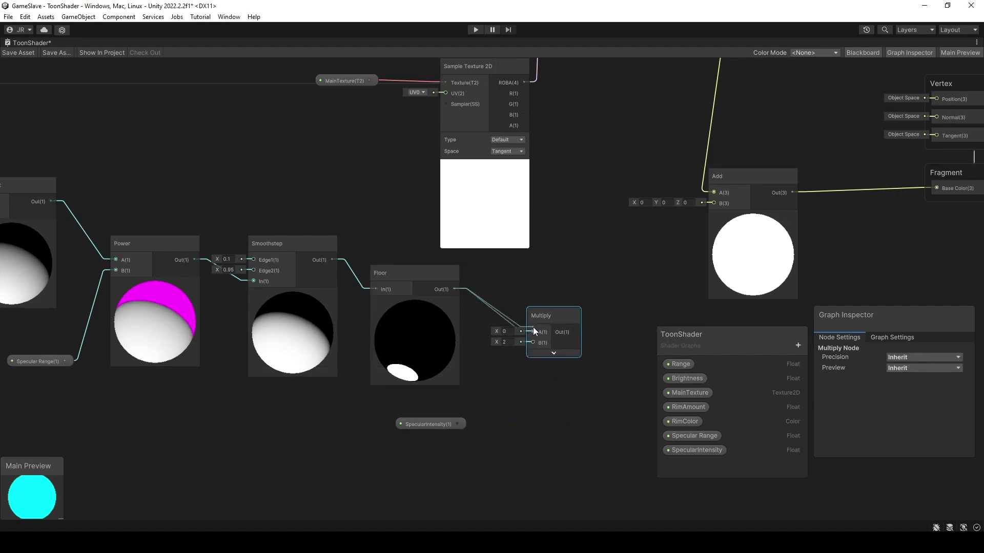
drag(515, 314, 533, 331)
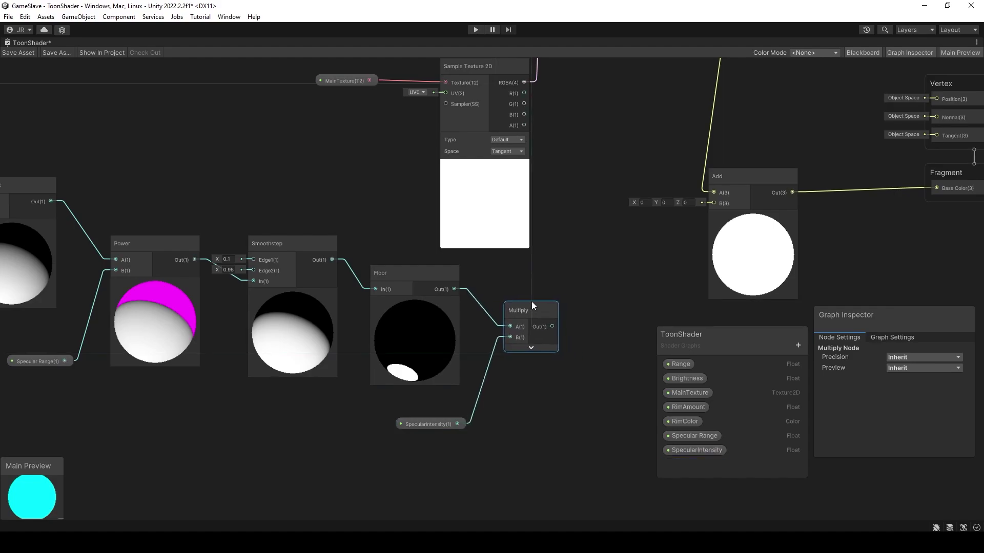
- Create a SpecularColor colour property in the Blackboard
click(968, 373)
click(936, 197)
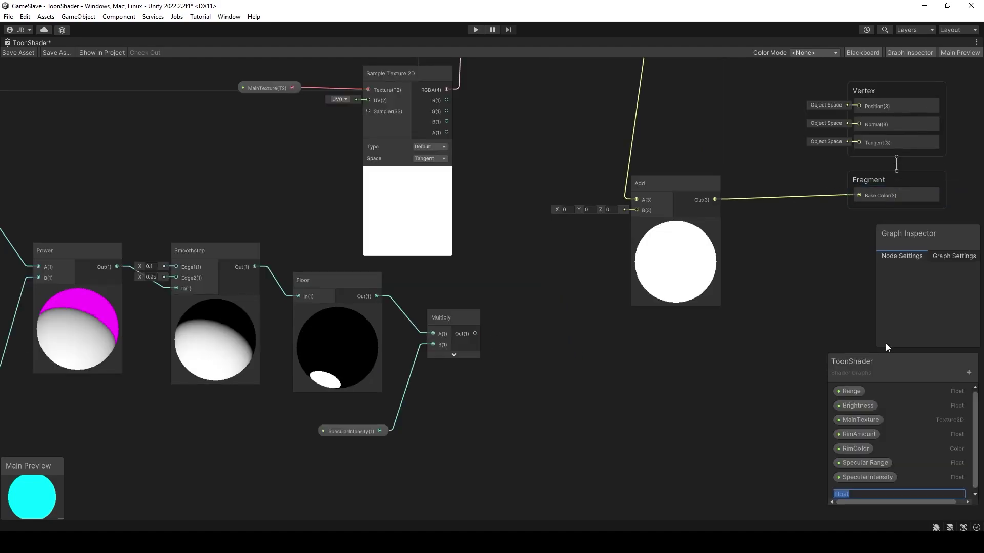
click(968, 373)
click(917, 236)
text(Specular)
text(Color)
key(Return)
- Multiply by SpecularColor in a second Multiply node and feed the result into Add
key(space)
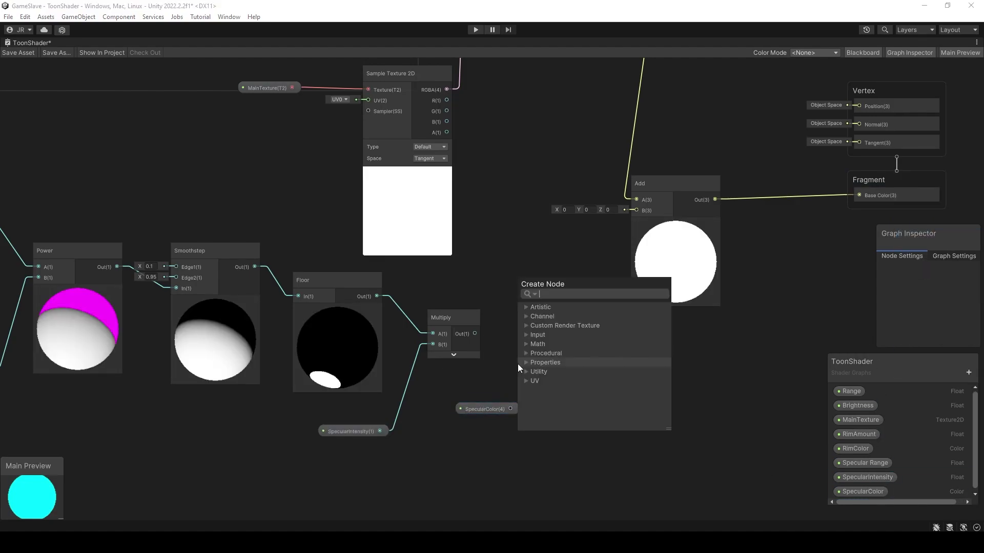
text(multiply)
key(Return)
drag(555, 411, 555, 315)
click(863, 491)
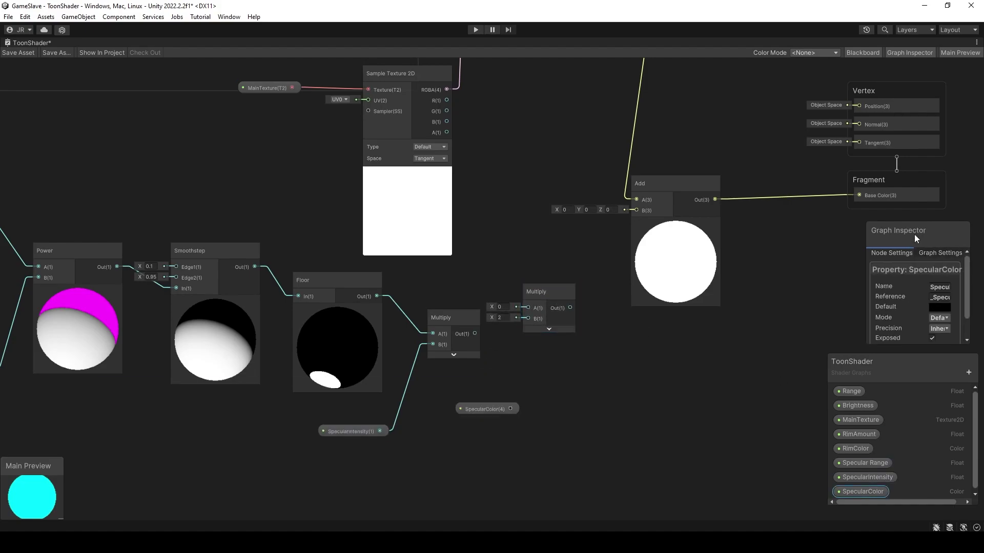
click(897, 300)
drag(510, 409, 519, 377)
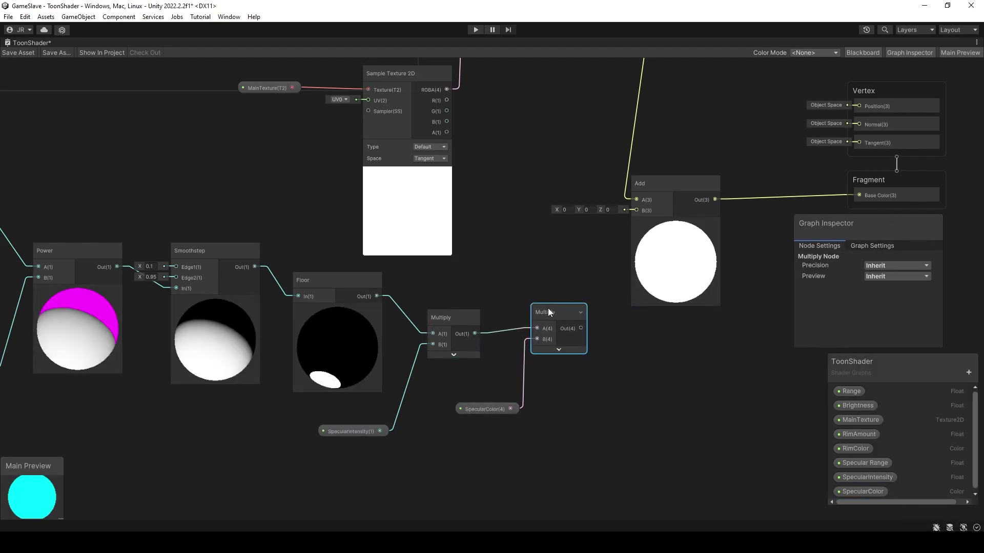
drag(548, 313, 624, 239)
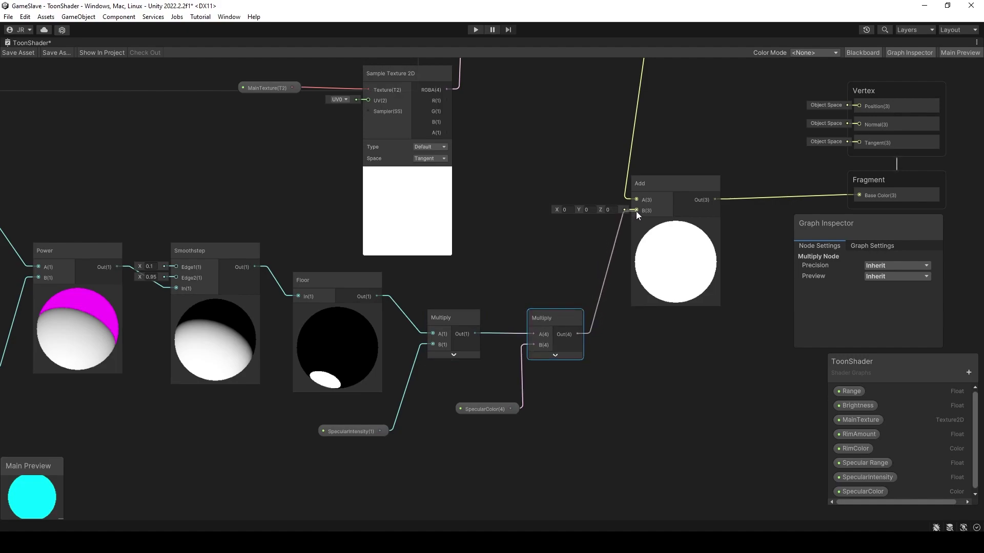
- Group the specular nodes as SPECULAR, move the group down, and set Specular Range to 7.53
key(a)
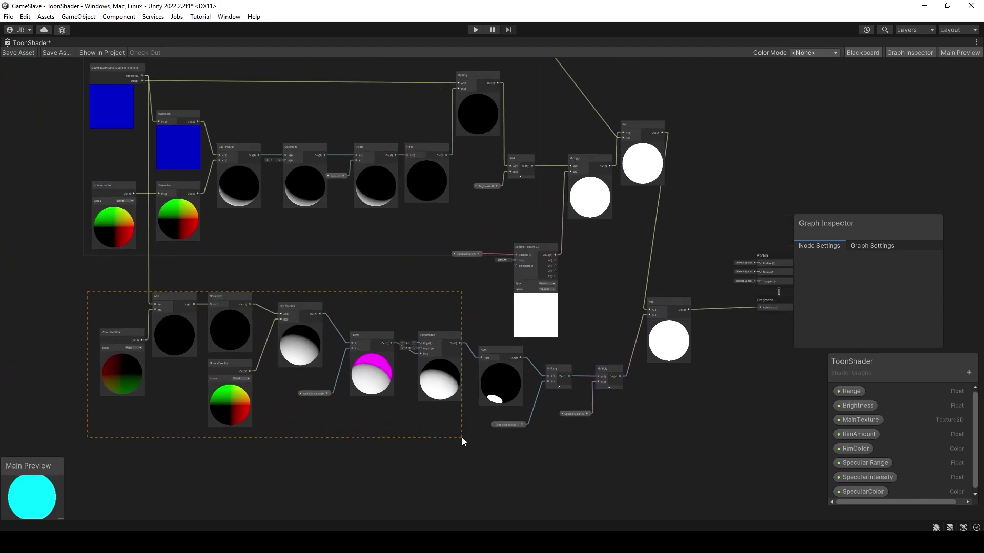
drag(533, 459, 605, 451)
right_click(307, 335)
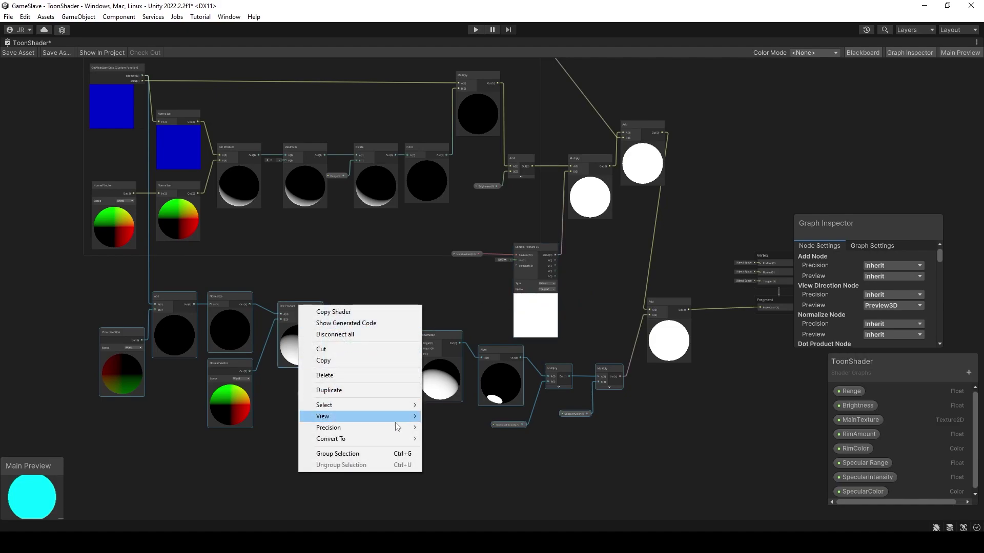
click(358, 454)
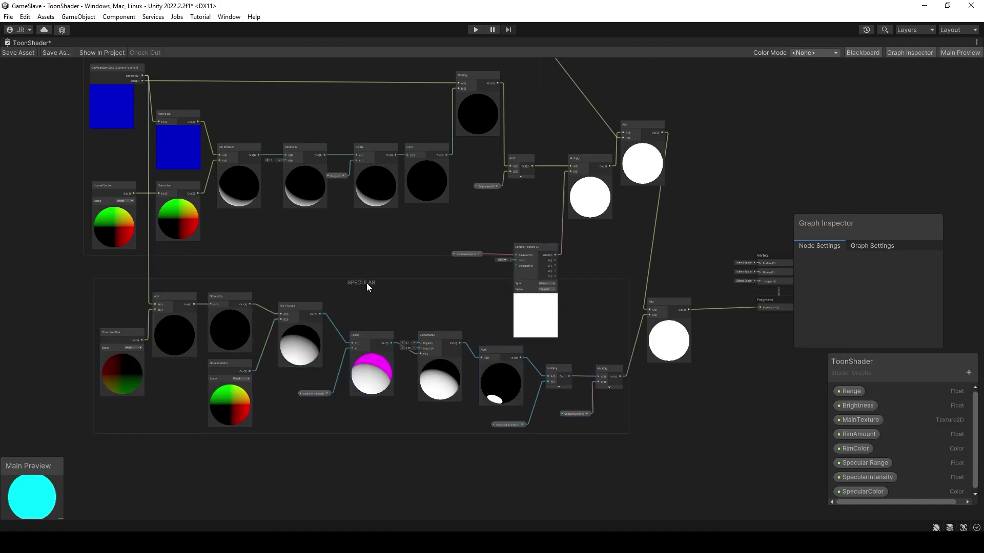
drag(367, 283, 362, 359)
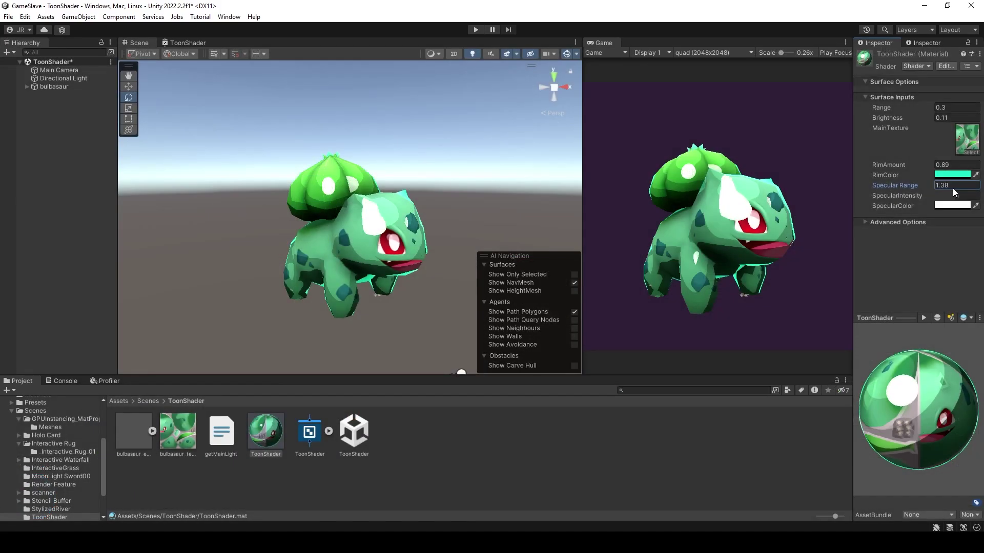
drag(953, 192, 976, 183)
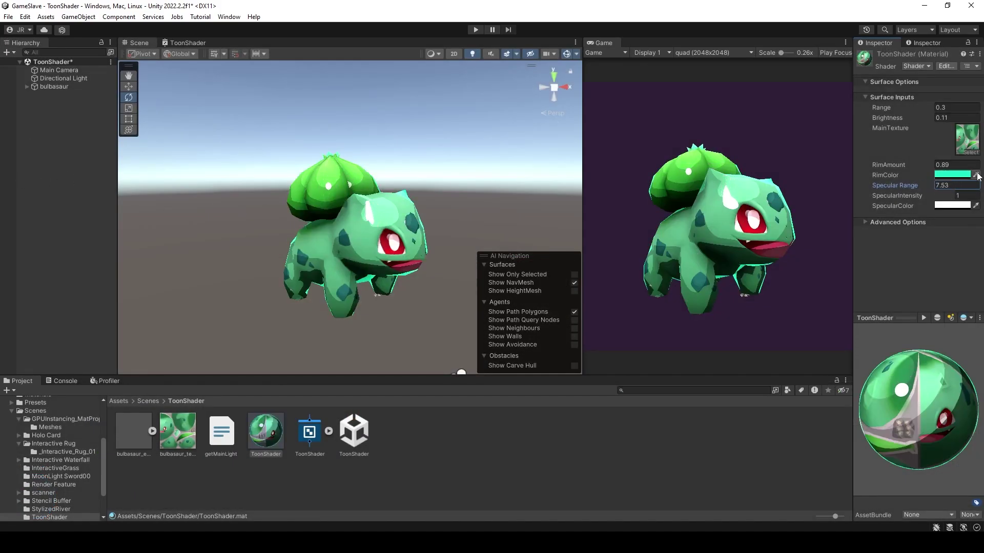
- Make the SpecularColor bright yellow and rotate Bulbasaur to check the highlights
click(936, 207)
click(942, 246)
drag(953, 254, 938, 240)
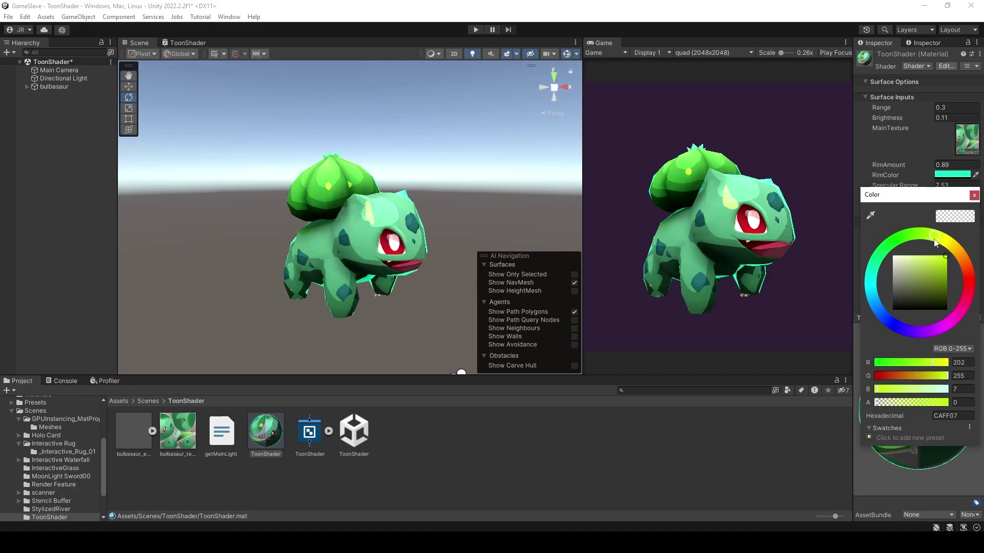
click(927, 185)
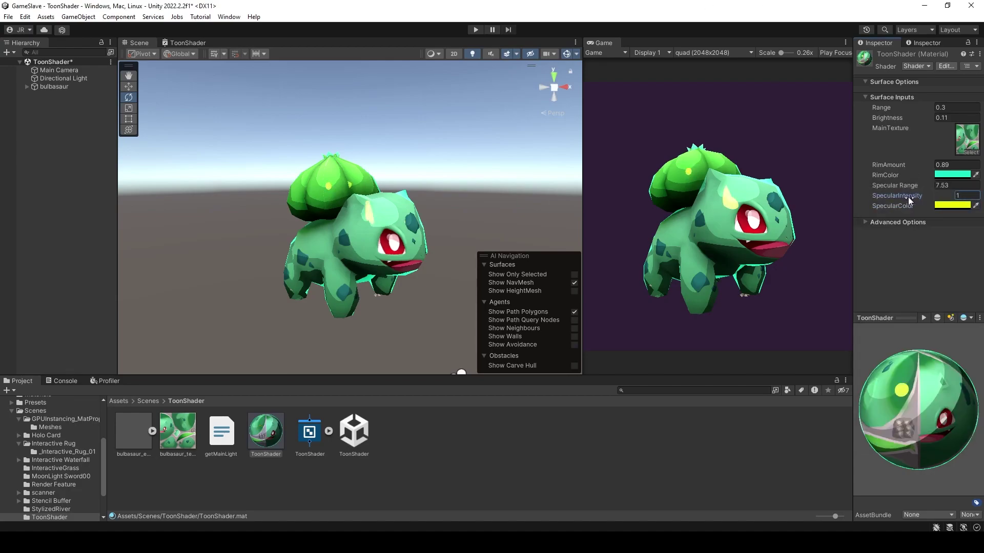
click(368, 303)
mouse_move(368, 304)
mouse_down()
mouse_move(41, 312)
mouse_move(335, 291)
mouse_move(364, 299)
mouse_up()
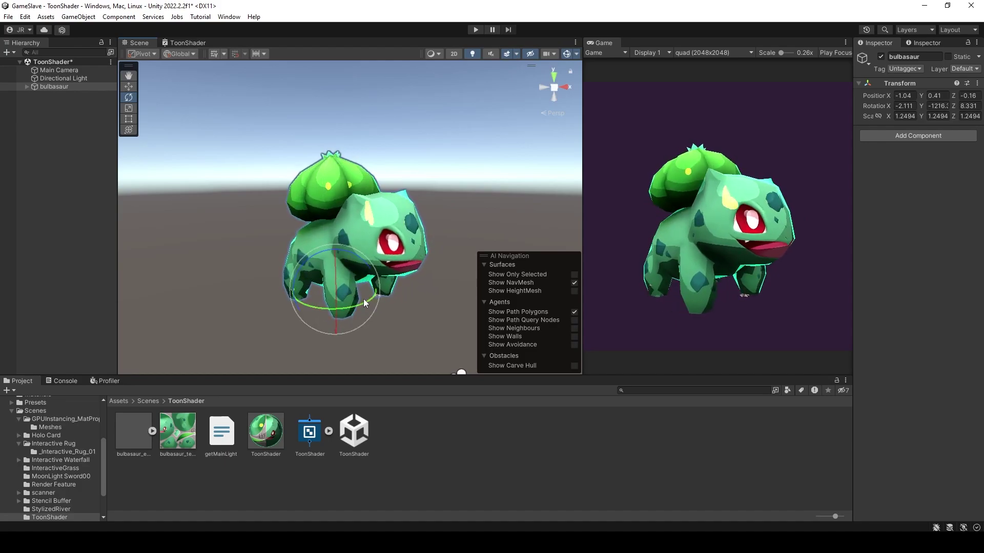
click(265, 430)
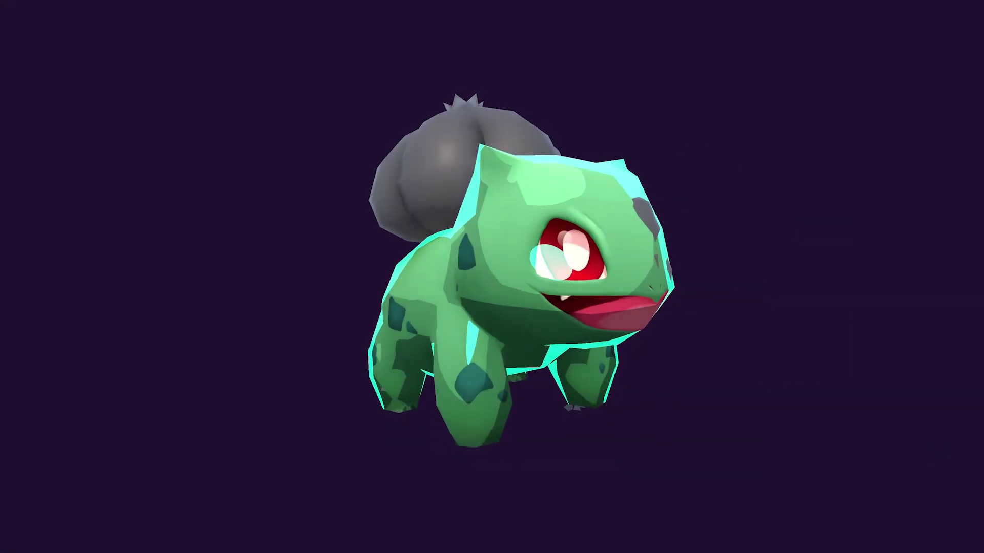